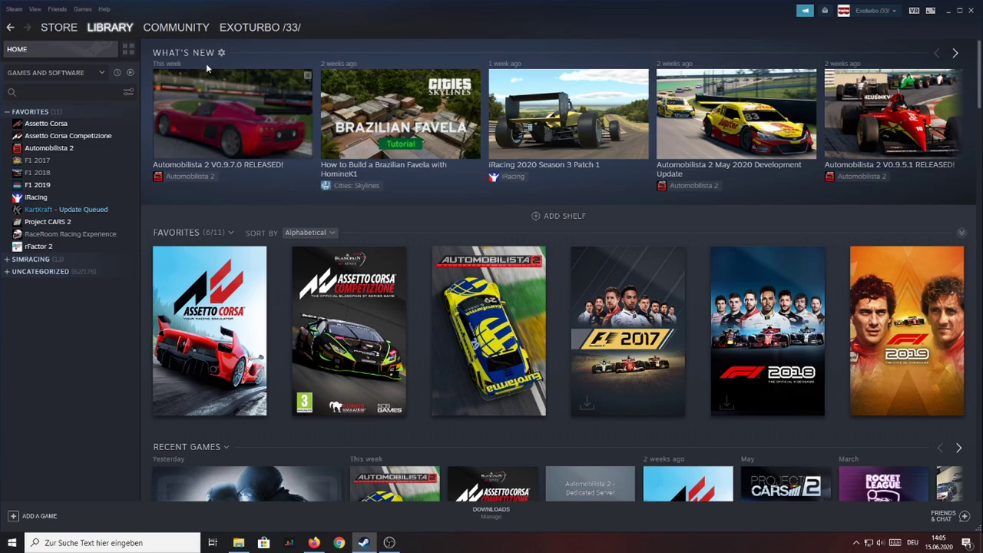
Step: Find Automobilista 2 - Dedicated Server in the Steam library by searching 'autom' and install it
{"action": "left_click", "coordinate": [77, 91]}
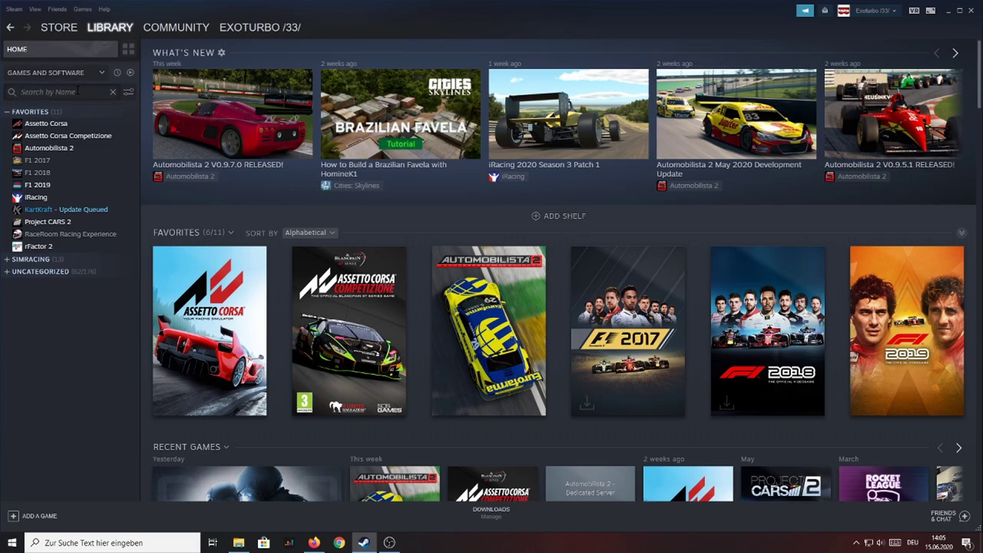
{"action": "type", "text": "autom"}
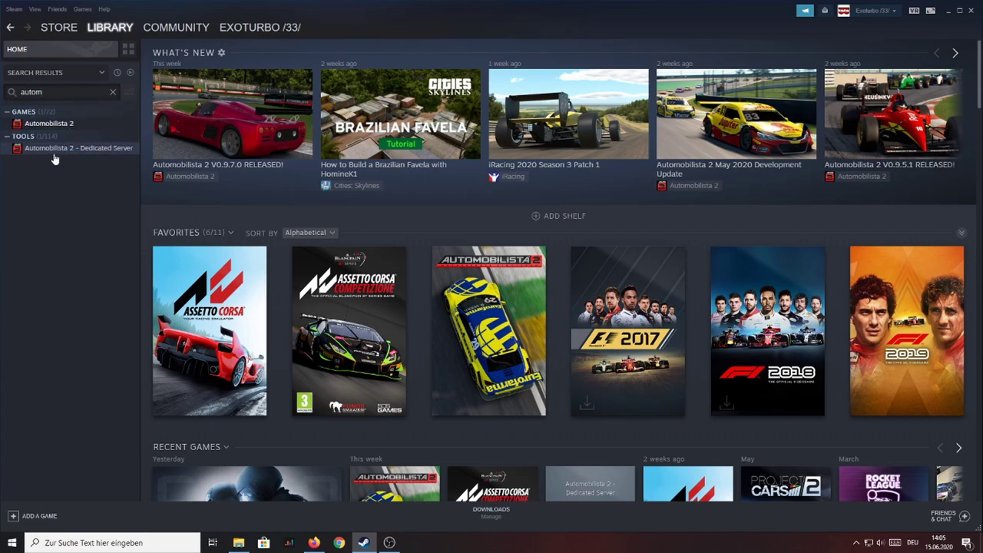
{"action": "left_click", "coordinate": [126, 151]}
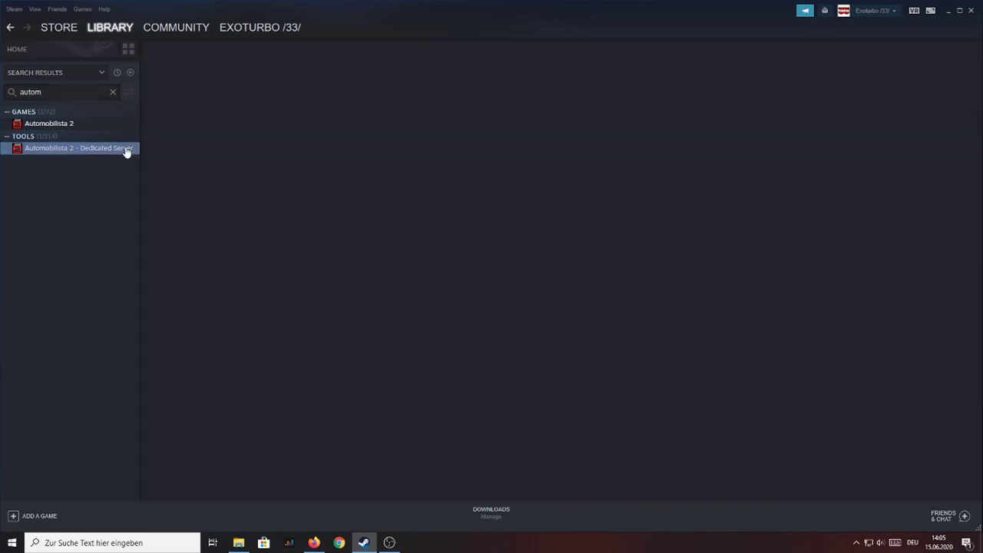
{"action": "left_click", "coordinate": [192, 221]}
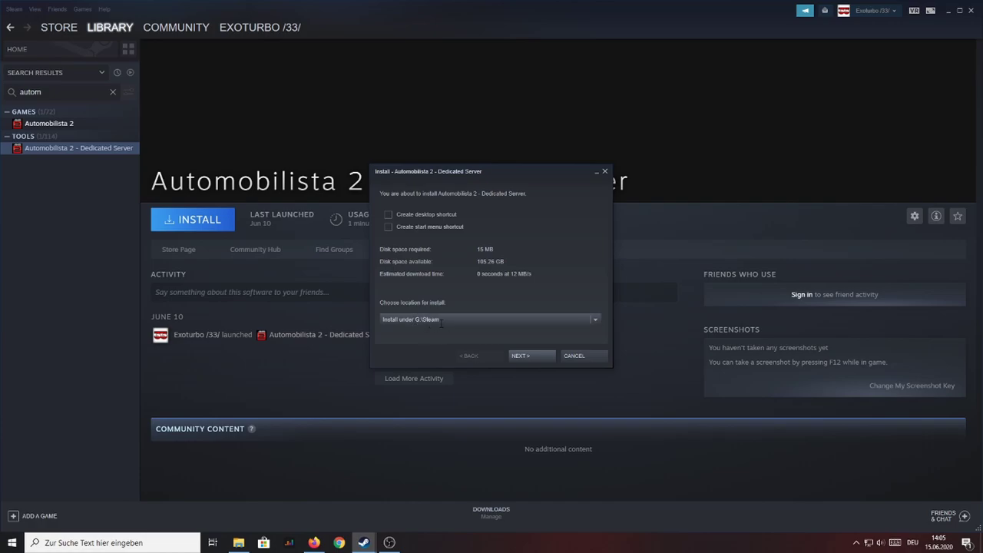
{"action": "left_click", "coordinate": [519, 356]}
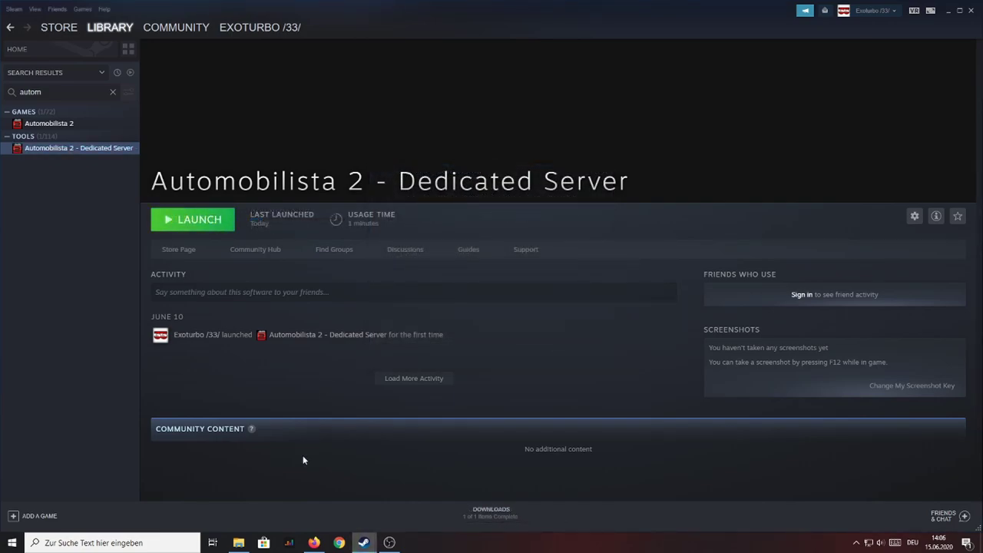
Step: Browse to steamapps\common\Automobilista 2 - Dedicated Server in File Explorer
{"action": "left_click", "coordinate": [238, 542]}
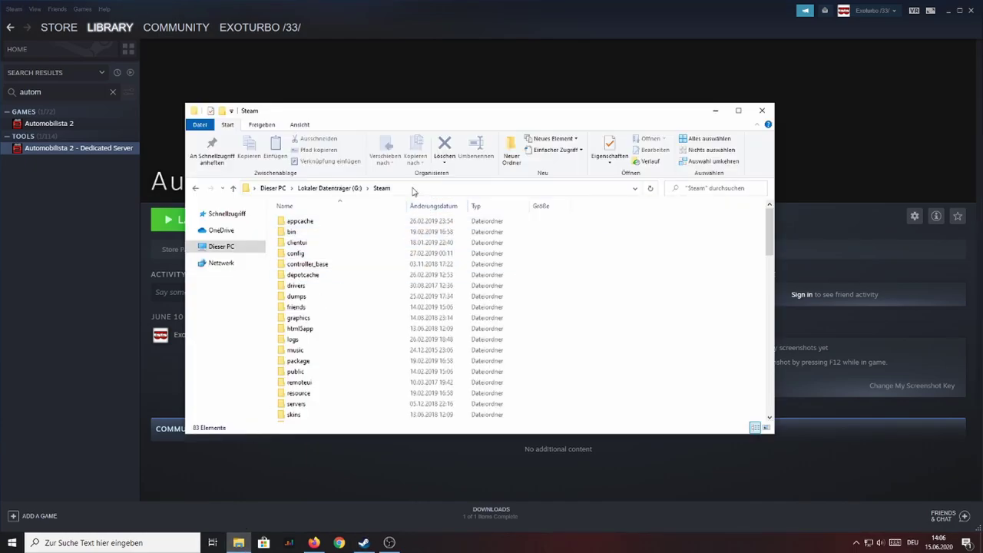
{"action": "scroll", "coordinate": [453, 331], "scroll_direction": "down", "scroll_amount": 4}
{"action": "left_click", "coordinate": [458, 341]}
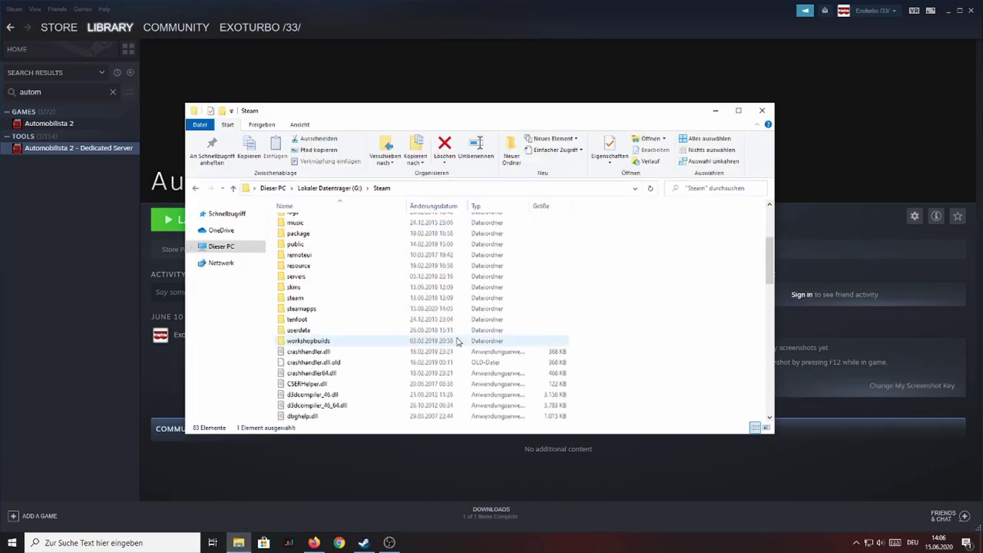
{"action": "left_click", "coordinate": [335, 309]}
{"action": "double_click", "coordinate": [334, 308]}
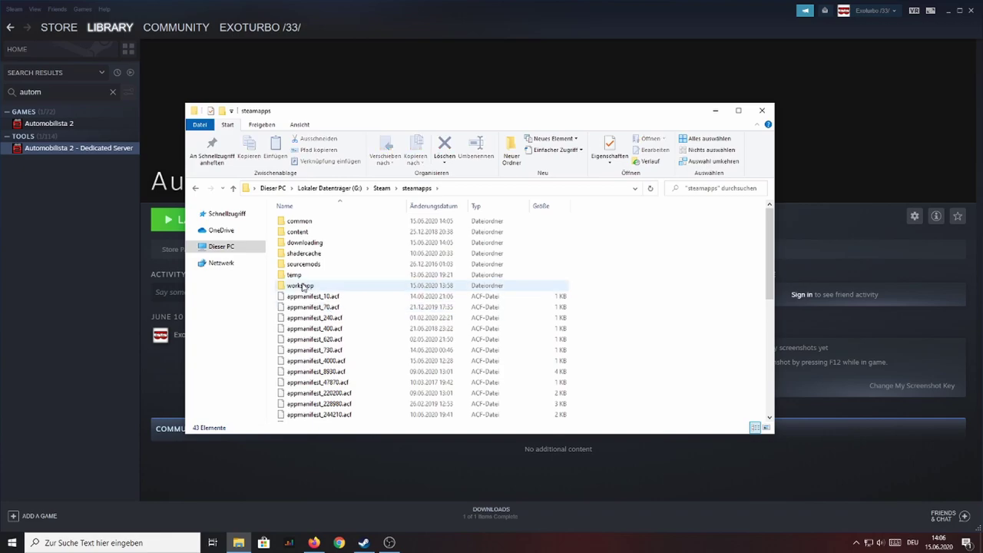
{"action": "double_click", "coordinate": [328, 222]}
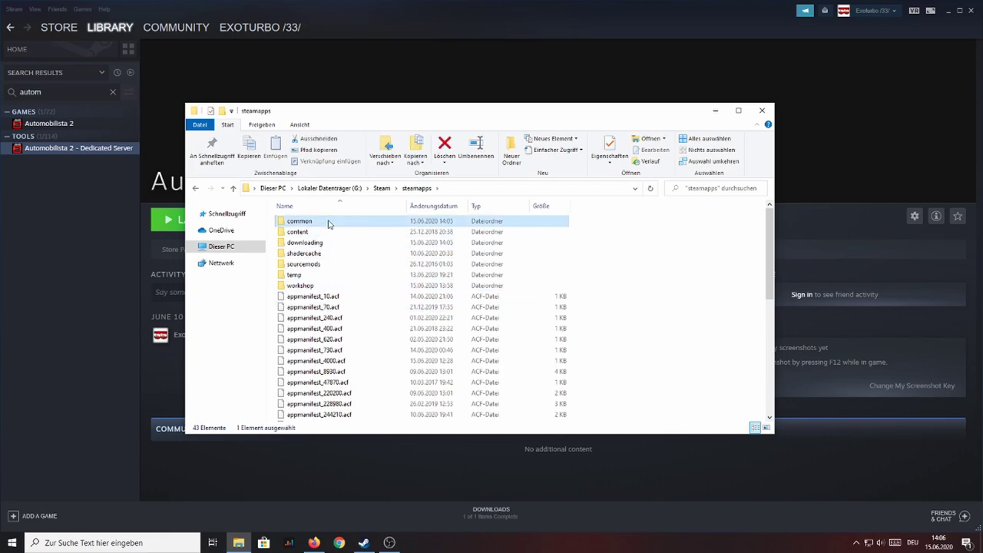
{"action": "left_click", "coordinate": [361, 265]}
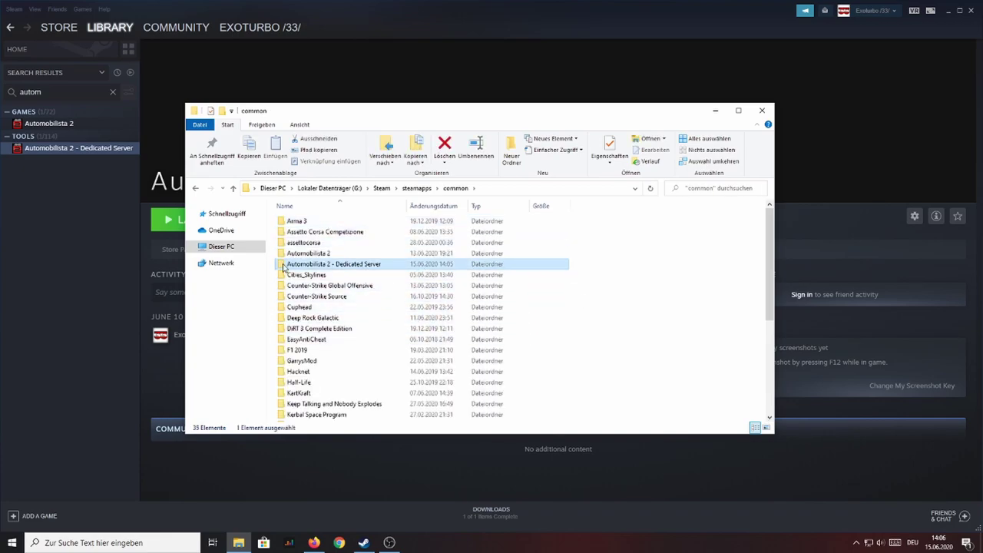
{"action": "double_click", "coordinate": [419, 269]}
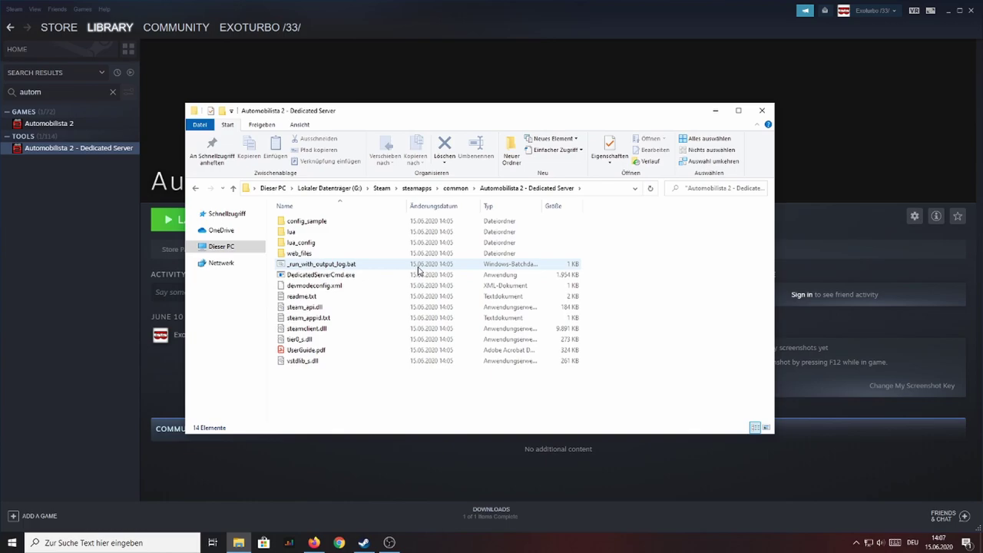
Step: Create a new text document in that folder named server.cfg
{"action": "right_click", "coordinate": [351, 390]}
{"action": "mouse_move", "coordinate": [398, 368]}
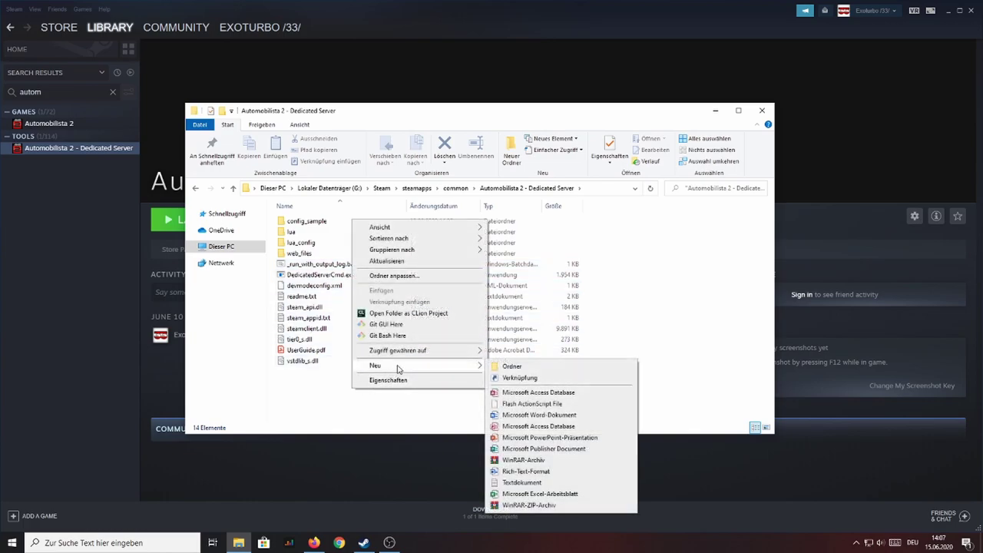
{"action": "left_click", "coordinate": [521, 483]}
{"action": "type", "text": "server.txt"}
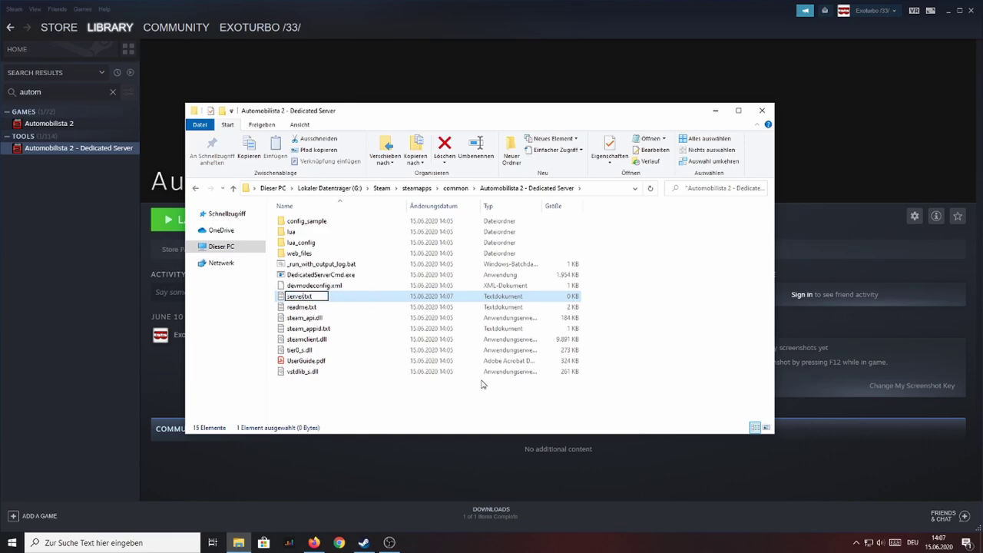
{"action": "key", "text": "BackSpace"}
{"action": "key", "text": "BackSpace"}
{"action": "key", "text": "BackSpace"}
{"action": "type", "text": "cfg"}
{"action": "key", "text": "Return"}
{"action": "key", "text": "Return"}
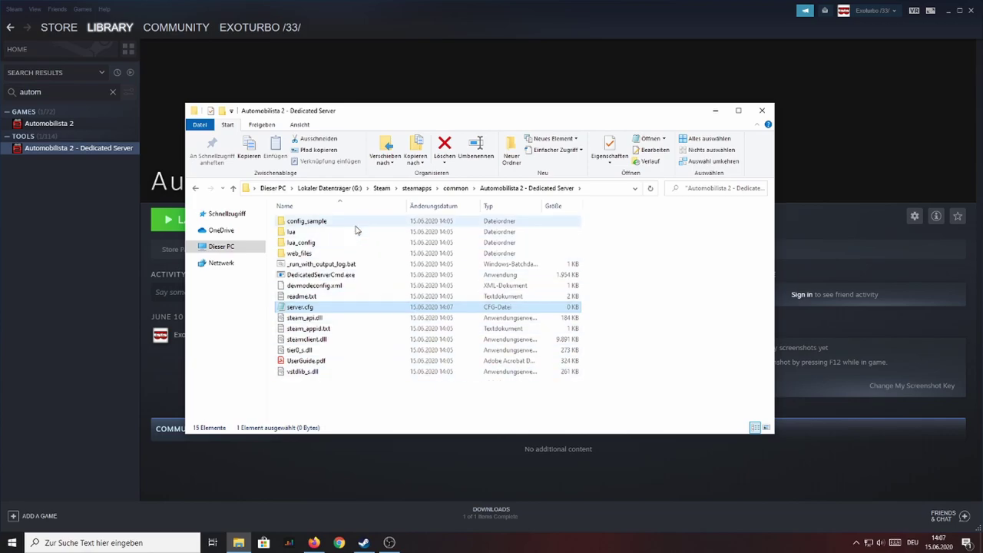
Step: Open the server_rotate_events.cfg sample from the config_sample folder
{"action": "double_click", "coordinate": [342, 309]}
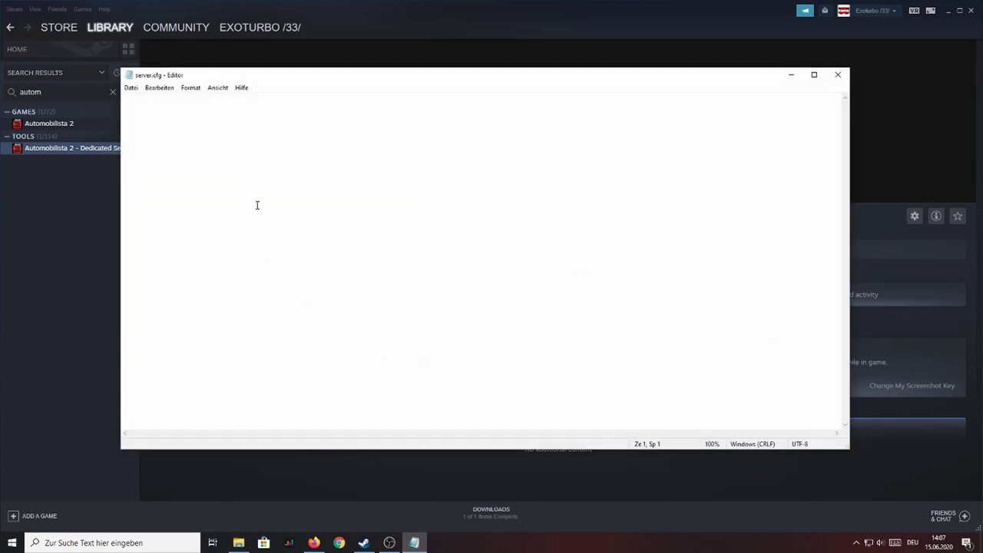
{"action": "left_click", "coordinate": [838, 77]}
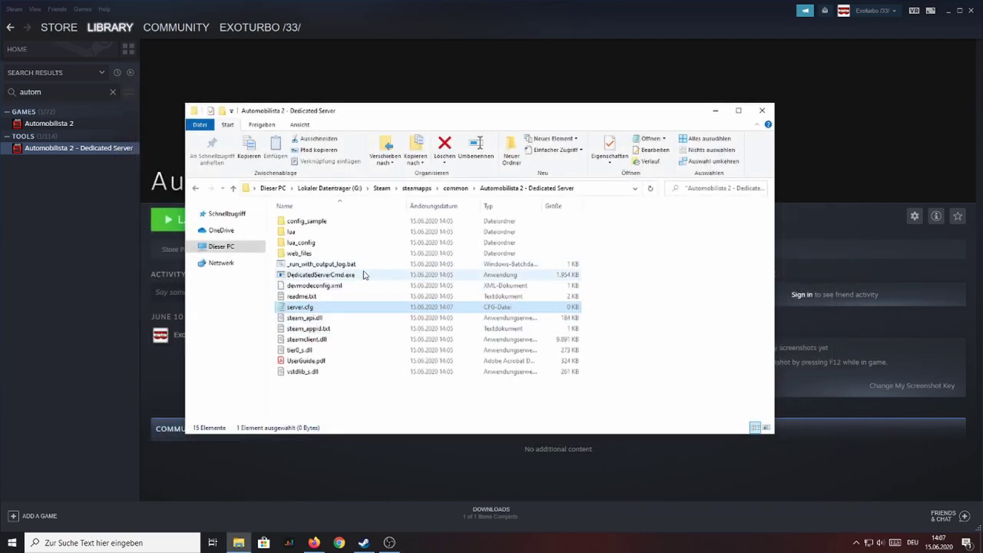
{"action": "double_click", "coordinate": [338, 223]}
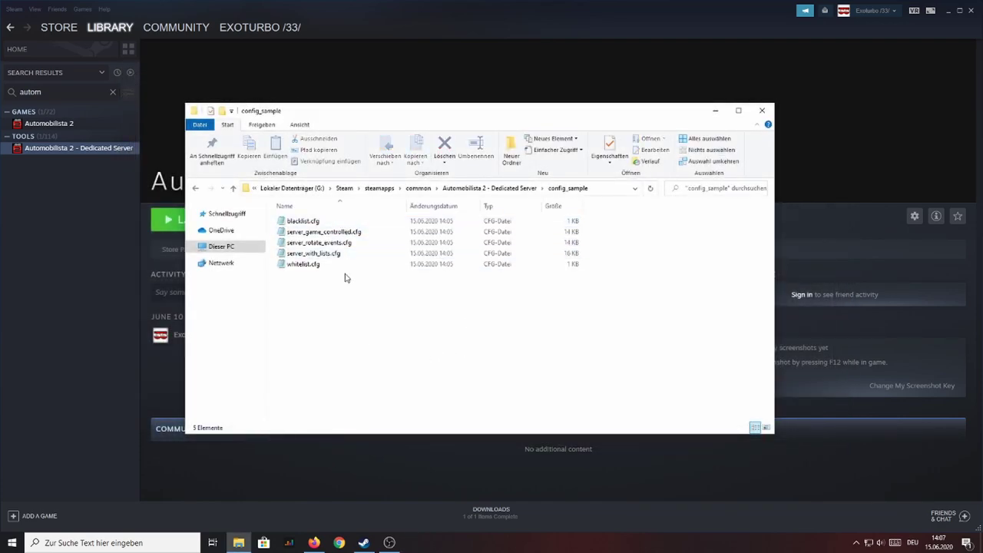
{"action": "double_click", "coordinate": [340, 244]}
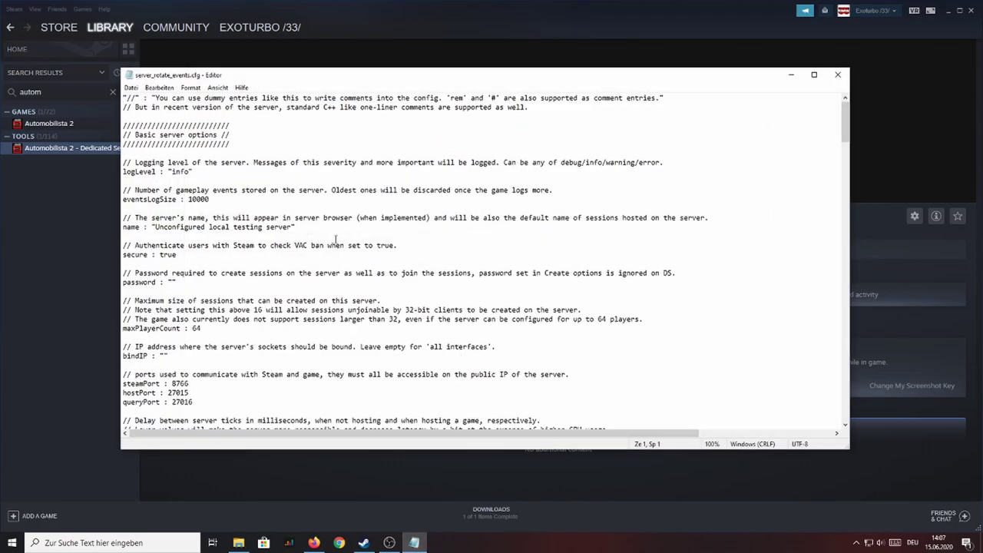
Step: Copy the whole sample text and paste it into the empty server.cfg
{"action": "key", "text": "ctrl+a"}
{"action": "left_click", "coordinate": [837, 75]}
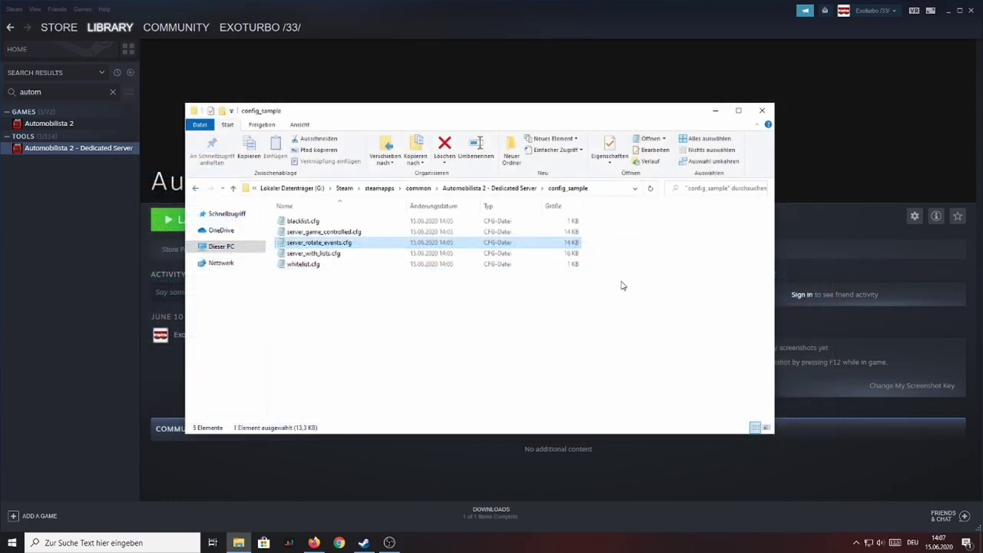
{"action": "key", "text": "alt+Left"}
{"action": "double_click", "coordinate": [387, 307]}
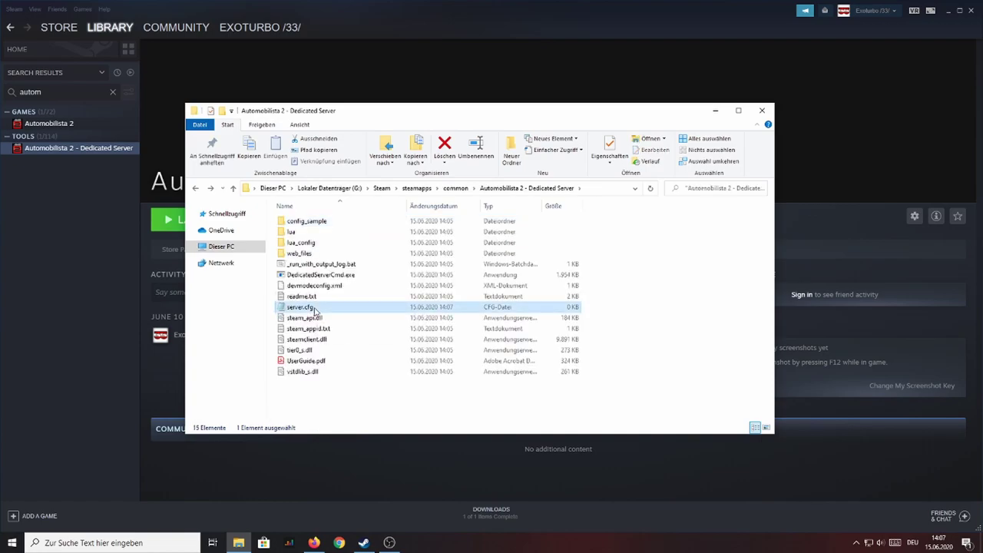
{"action": "key", "text": "ctrl+v"}
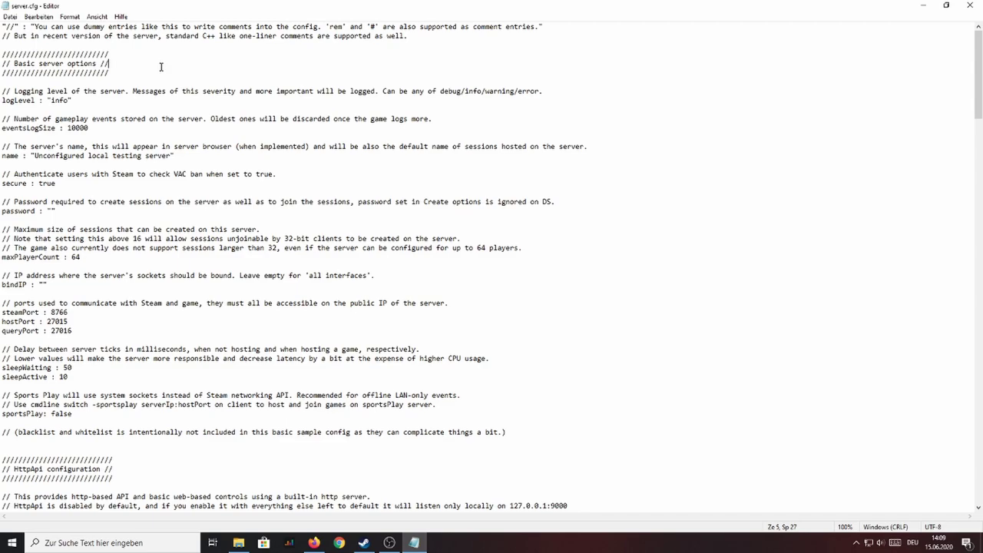
Step: Inspect the logLevel setting and its info value in server.cfg
{"action": "double_click", "coordinate": [35, 100]}
{"action": "left_click", "coordinate": [80, 99]}
{"action": "left_click_drag", "start_coordinate": [36, 100], "coordinate": [3, 100]}
{"action": "left_click", "coordinate": [81, 100]}
{"action": "mouse_move", "coordinate": [75, 100]}
{"action": "left_mouse_down"}
{"action": "mouse_move", "coordinate": [47, 101]}
{"action": "mouse_move", "coordinate": [75, 100]}
{"action": "left_mouse_up"}
Step: Replace the default server name with "GT Racing's cool server" and save server.cfg
{"action": "left_click_drag", "start_coordinate": [20, 156], "coordinate": [2, 156]}
{"action": "left_click_drag", "start_coordinate": [172, 156], "coordinate": [33, 157]}
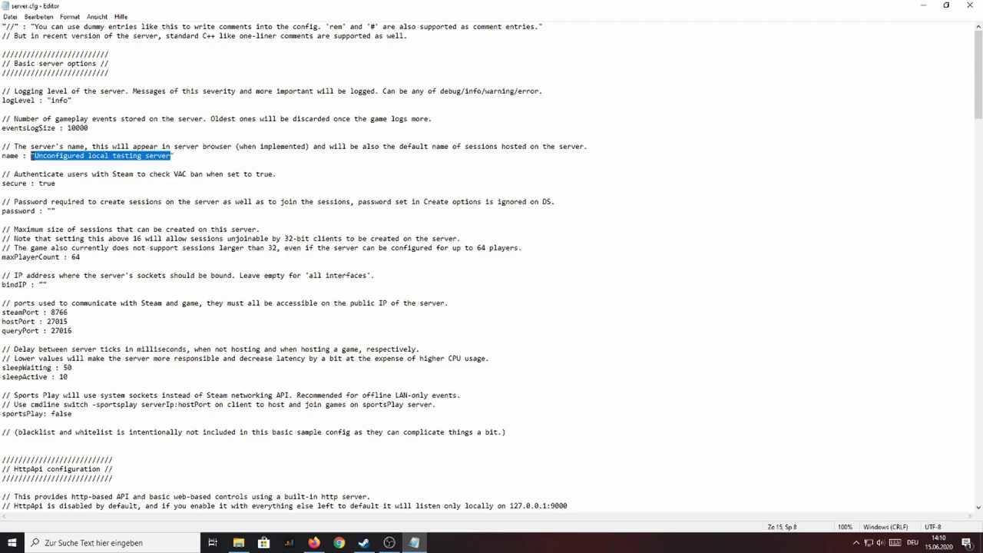
{"action": "type", "text": "GT Racing"}
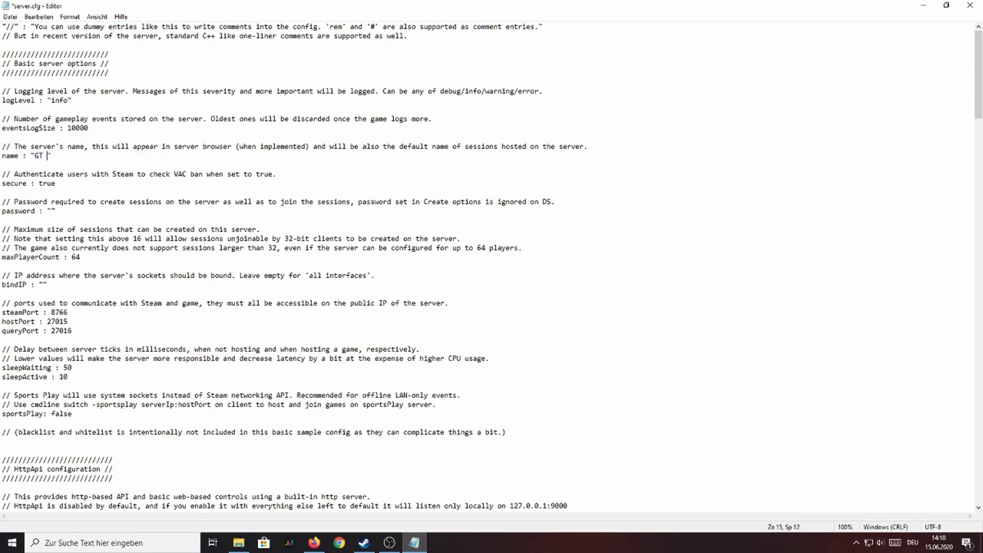
{"action": "type", "text": "'S"}
{"action": "key", "text": "BackSpace"}
{"action": "key", "text": "BackSpace"}
{"action": "type", "text": "s cool server\""}
{"action": "key", "text": "ctrl+s"}
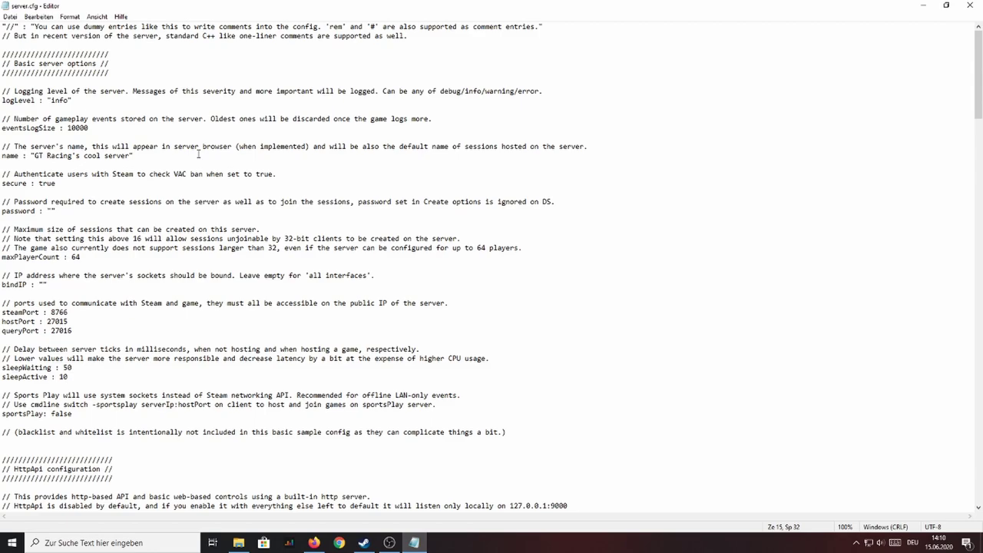
{"action": "scroll", "coordinate": [241, 219], "scroll_direction": "down", "scroll_amount": 2}
{"action": "left_click", "coordinate": [53, 155]}
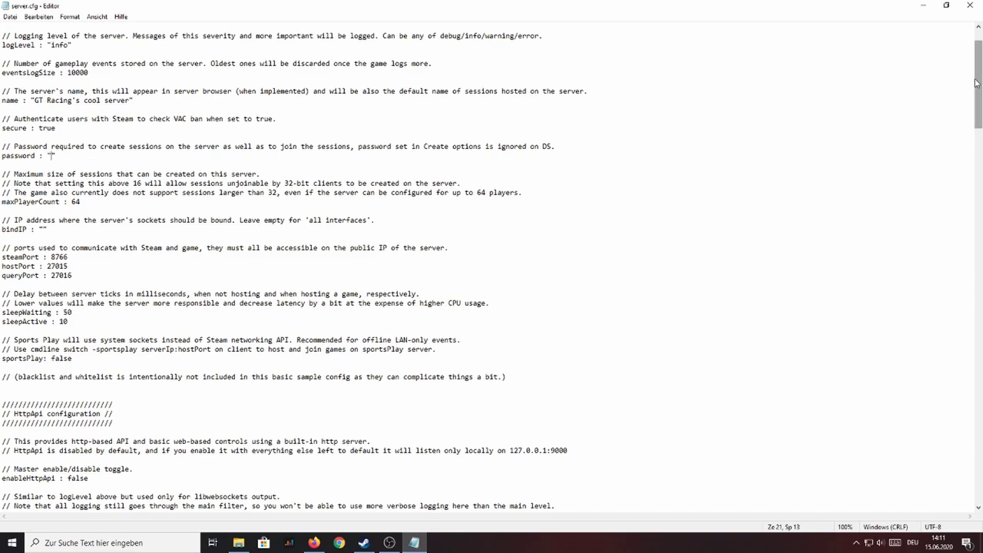
Step: Review the ServerControlsTrack and ServerControlsVehicleClass settings in server.cfg
{"action": "left_click_drag", "start_coordinate": [977, 82], "coordinate": [952, 415]}
{"action": "left_click_drag", "start_coordinate": [2, 110], "coordinate": [75, 112]}
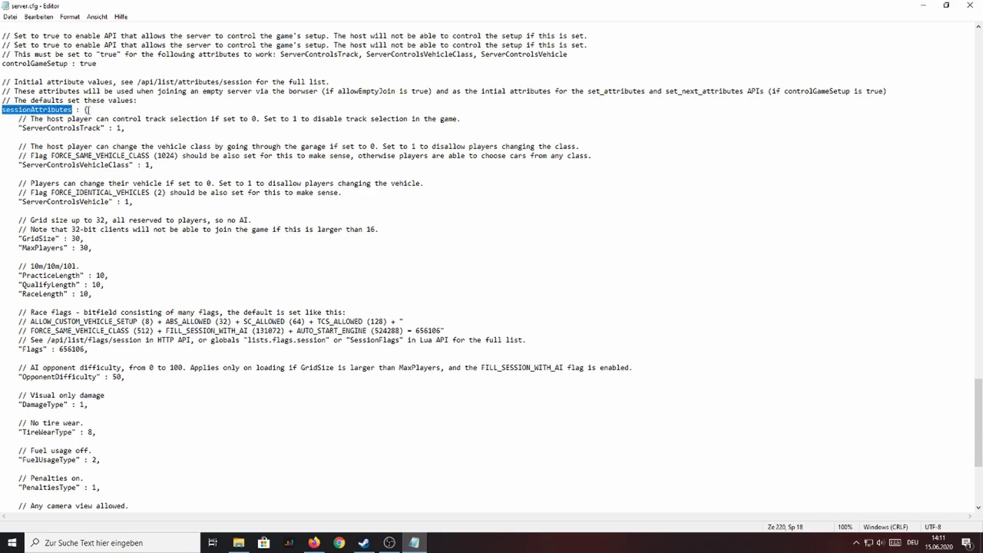
{"action": "left_click_drag", "start_coordinate": [19, 128], "coordinate": [105, 130]}
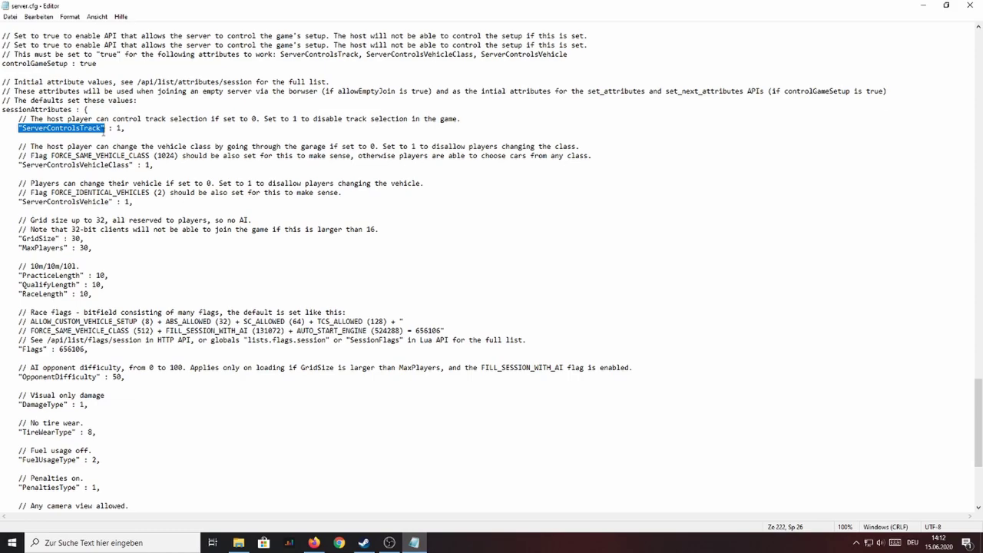
{"action": "left_click", "coordinate": [159, 164]}
{"action": "key", "text": "shift+Home"}
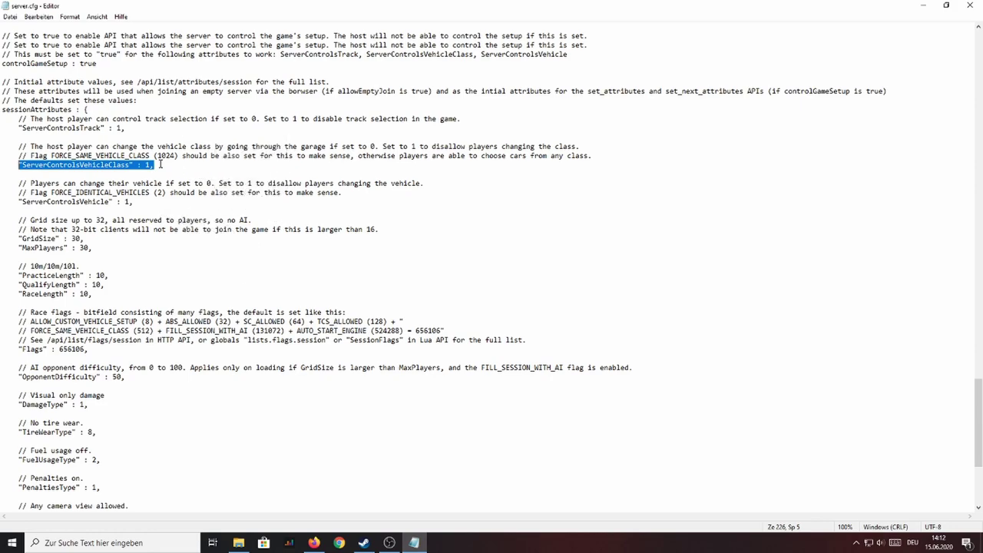
{"action": "scroll", "coordinate": [160, 163], "scroll_direction": "down", "scroll_amount": 1}
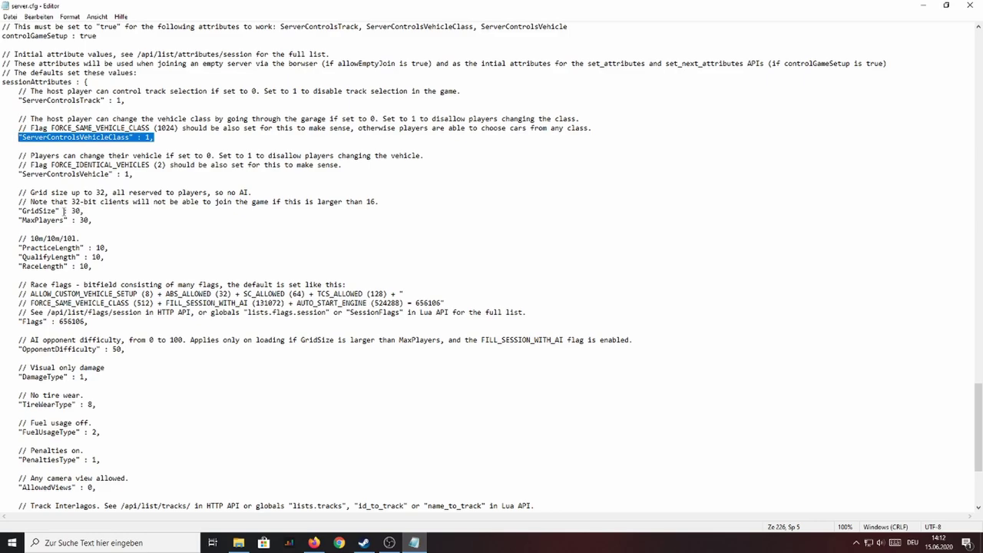
Step: Change the MaxPlayers value from 30 to 20, keeping GridSize at 30
{"action": "left_click_drag", "start_coordinate": [60, 210], "coordinate": [18, 212]}
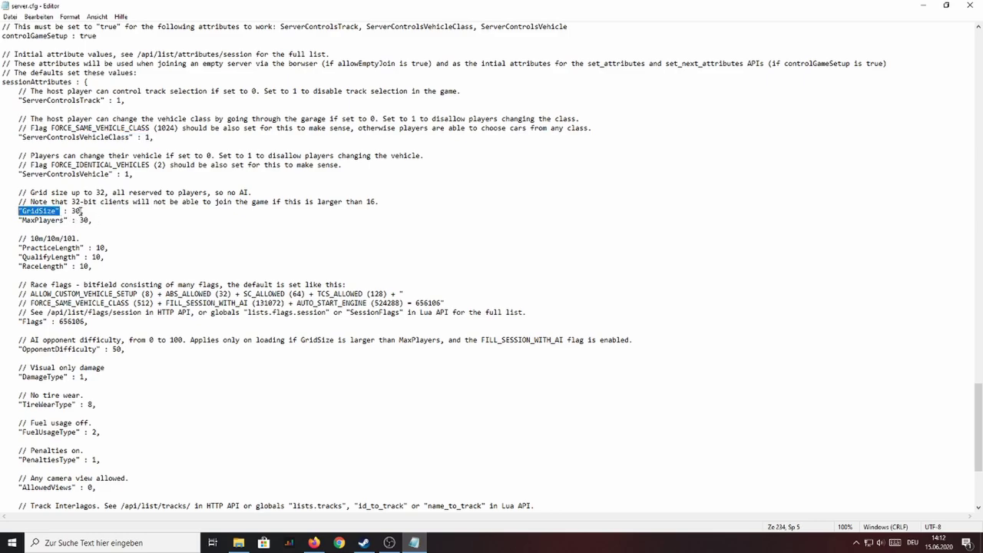
{"action": "left_click_drag", "start_coordinate": [82, 210], "coordinate": [72, 212]}
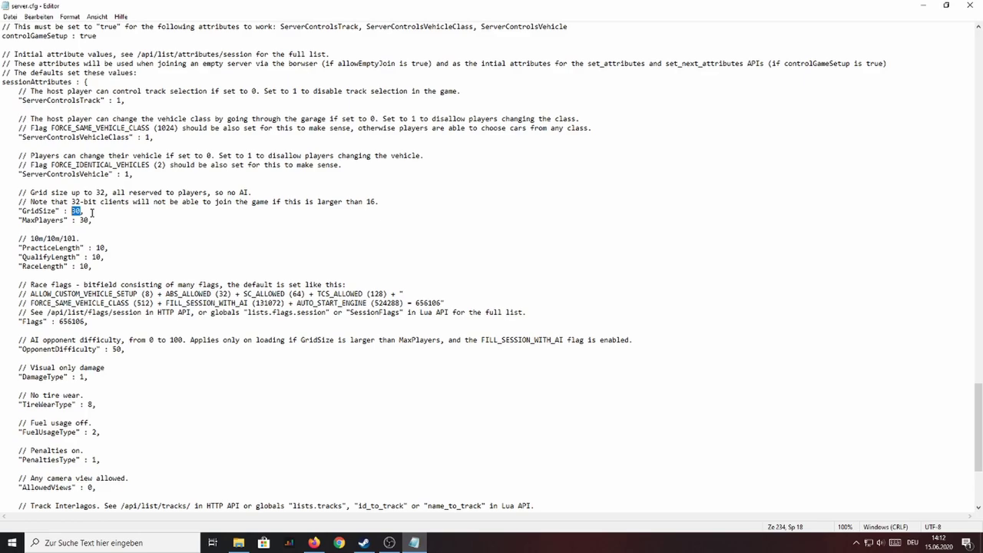
{"action": "key", "text": "Right"}
{"action": "double_click", "coordinate": [86, 220]}
{"action": "double_click", "coordinate": [84, 220]}
{"action": "type", "text": "20"}
{"action": "left_click_drag", "start_coordinate": [82, 248], "coordinate": [28, 247]}
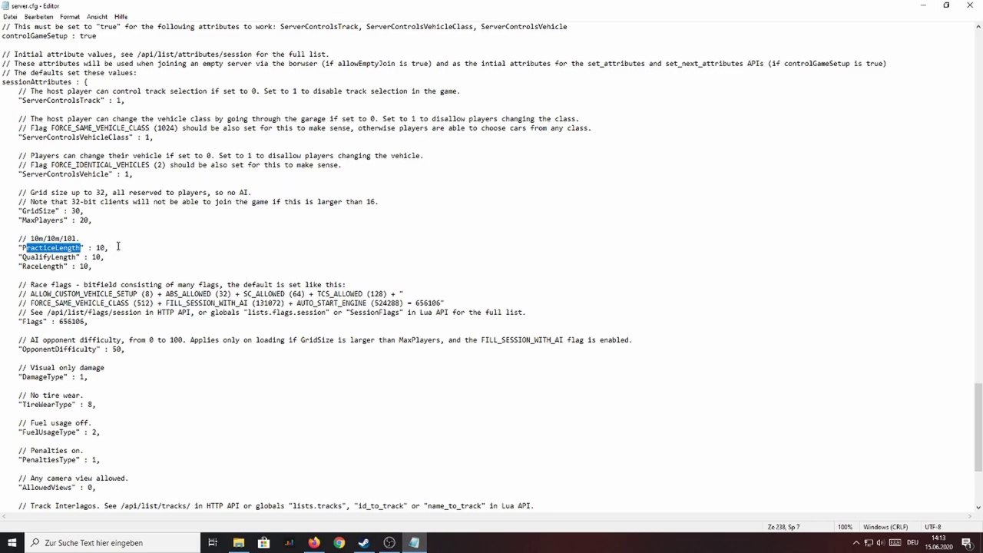
{"action": "left_click", "coordinate": [112, 249]}
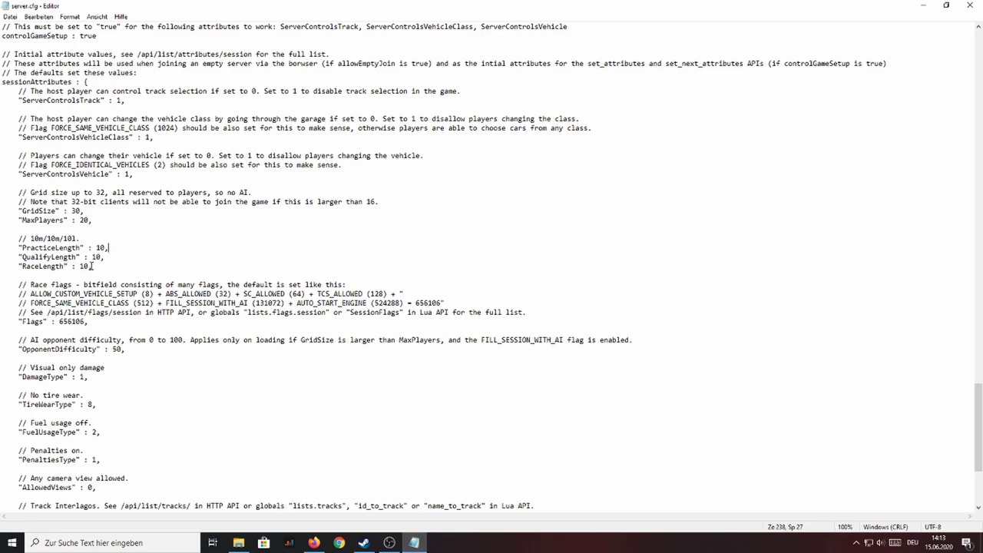
{"action": "scroll", "coordinate": [182, 244], "scroll_direction": "down", "scroll_amount": 3}
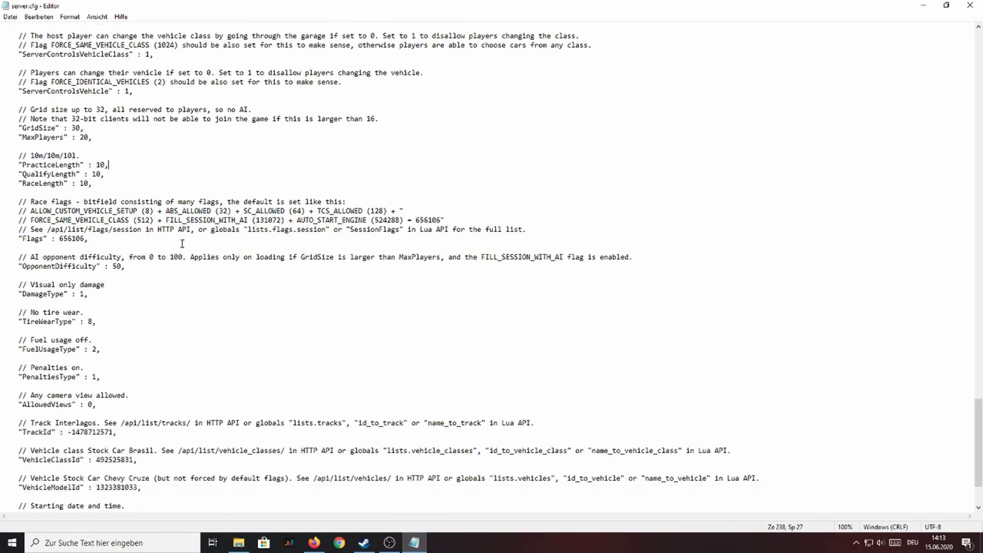
{"action": "left_click_drag", "start_coordinate": [51, 239], "coordinate": [19, 239]}
{"action": "left_click", "coordinate": [93, 246]}
{"action": "left_click_drag", "start_coordinate": [31, 210], "coordinate": [439, 220]}
{"action": "left_click", "coordinate": [460, 221]}
{"action": "left_click_drag", "start_coordinate": [367, 220], "coordinate": [297, 222]}
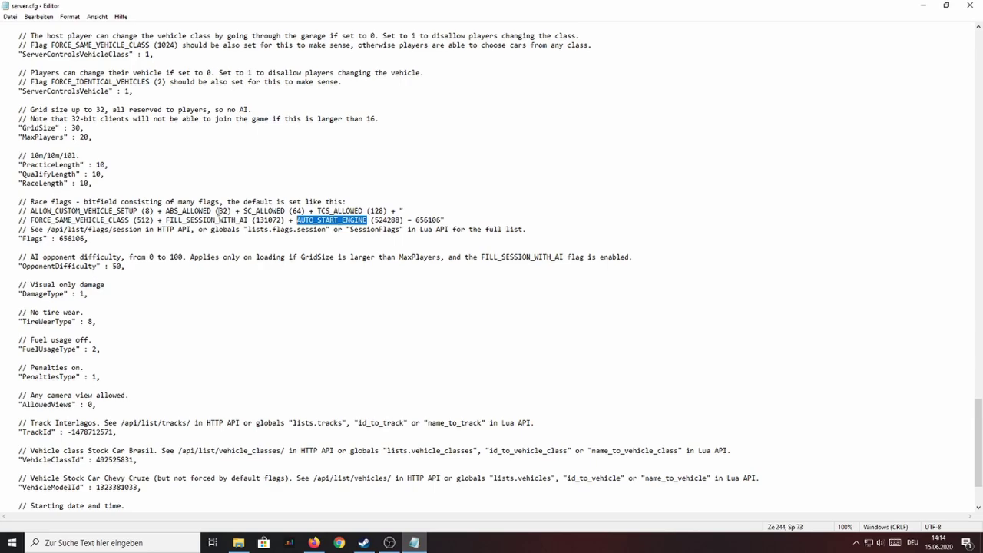
{"action": "left_click_drag", "start_coordinate": [229, 211], "coordinate": [218, 210]}
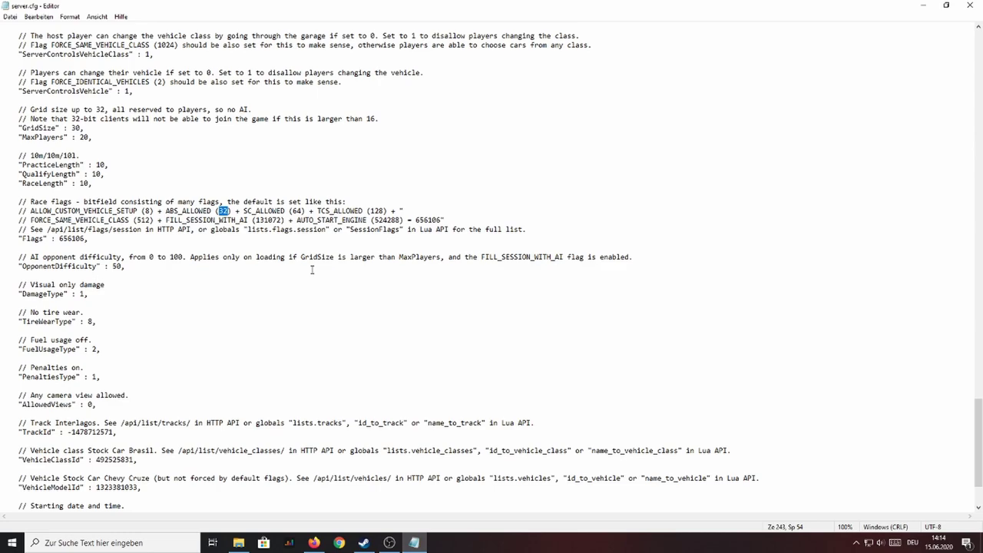
{"action": "double_click", "coordinate": [376, 210]}
{"action": "left_click_drag", "start_coordinate": [248, 223], "coordinate": [165, 222]}
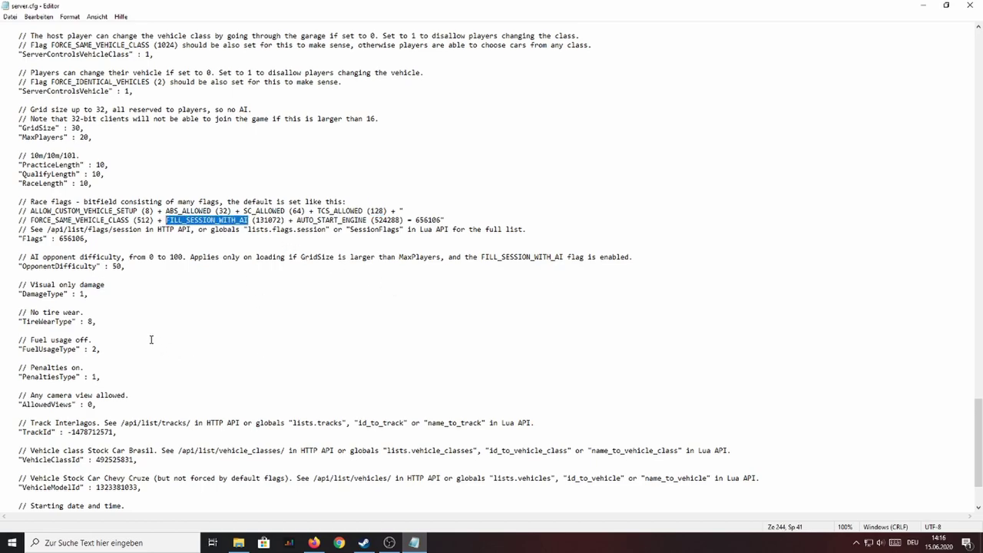
{"action": "left_click_drag", "start_coordinate": [68, 294], "coordinate": [19, 298]}
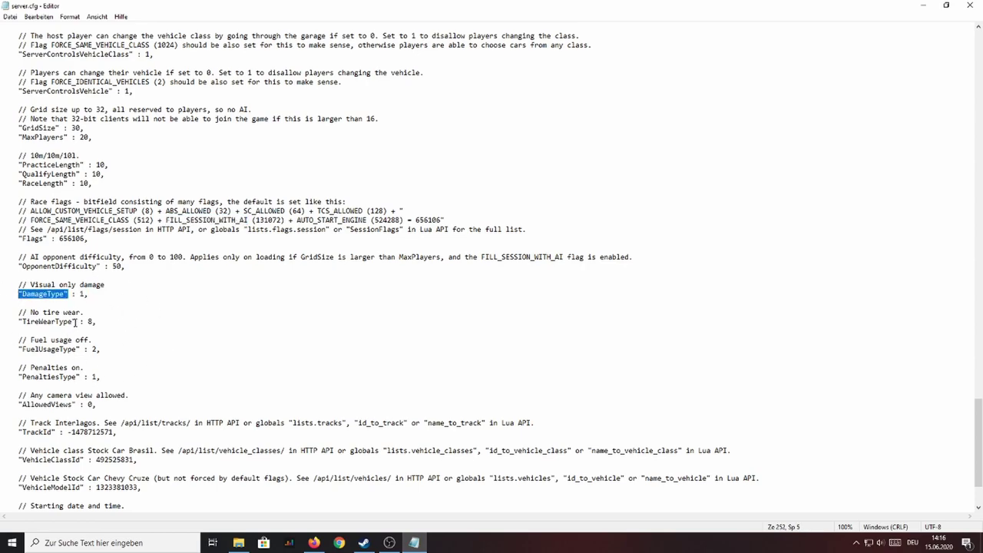
{"action": "left_click_drag", "start_coordinate": [80, 321], "coordinate": [23, 322]}
{"action": "scroll", "coordinate": [88, 346], "scroll_direction": "down", "scroll_amount": 1}
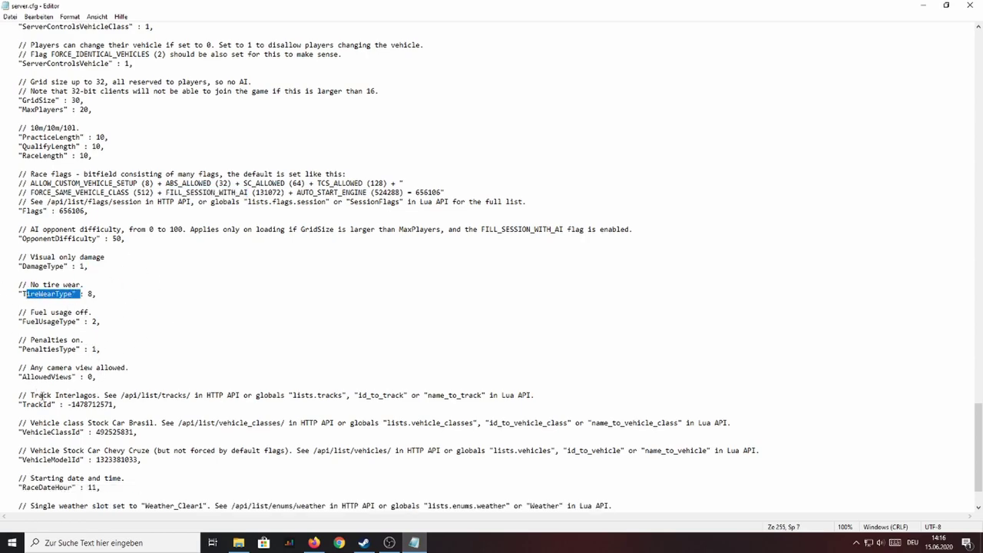
{"action": "left_click_drag", "start_coordinate": [86, 431], "coordinate": [23, 432]}
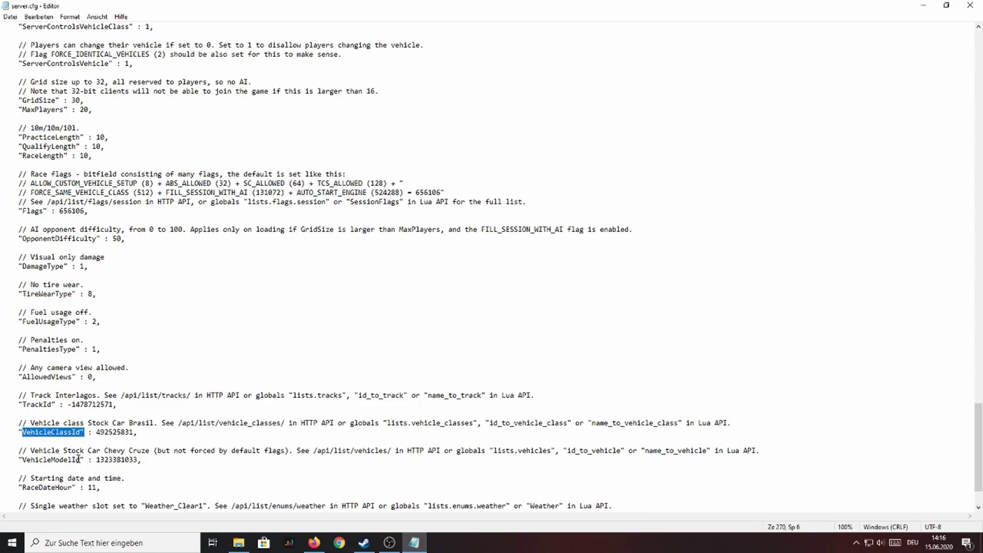
{"action": "left_click_drag", "start_coordinate": [84, 469], "coordinate": [4, 450]}
{"action": "left_click", "coordinate": [165, 469]}
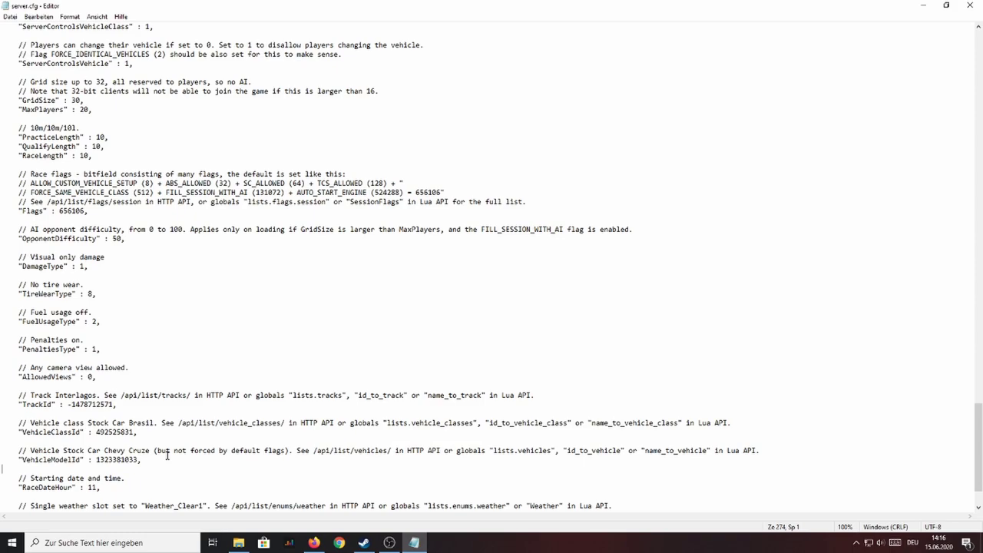
{"action": "scroll", "coordinate": [164, 438], "scroll_direction": "down", "scroll_amount": 2}
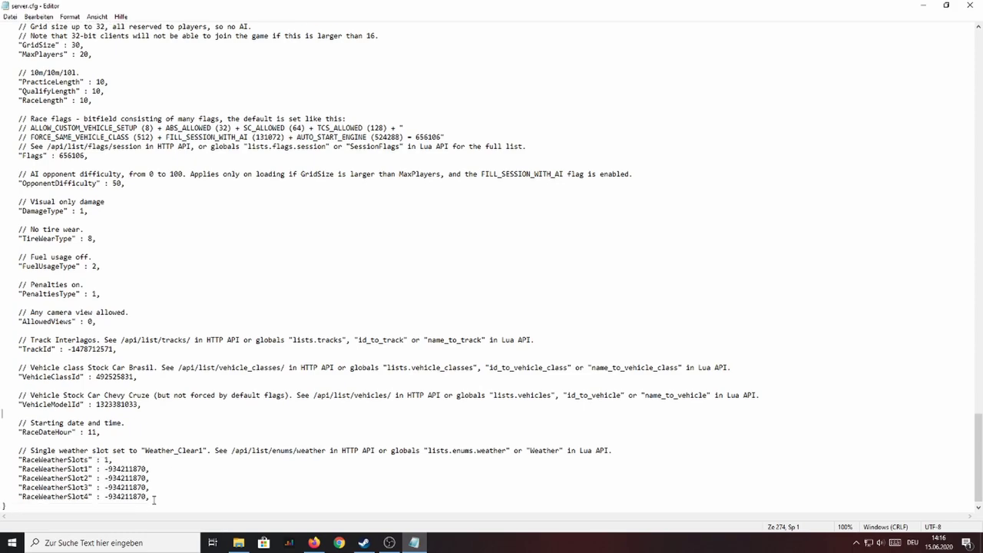
{"action": "left_click_drag", "start_coordinate": [148, 498], "coordinate": [104, 344]}
{"action": "scroll", "coordinate": [92, 360], "scroll_direction": "up", "scroll_amount": 3}
{"action": "scroll", "coordinate": [92, 358], "scroll_direction": "up", "scroll_amount": 3}
{"action": "left_click", "coordinate": [158, 391]}
Step: Edit the comment marker in front of the sms_rotate entry
{"action": "scroll", "coordinate": [158, 390], "scroll_direction": "up", "scroll_amount": 16}
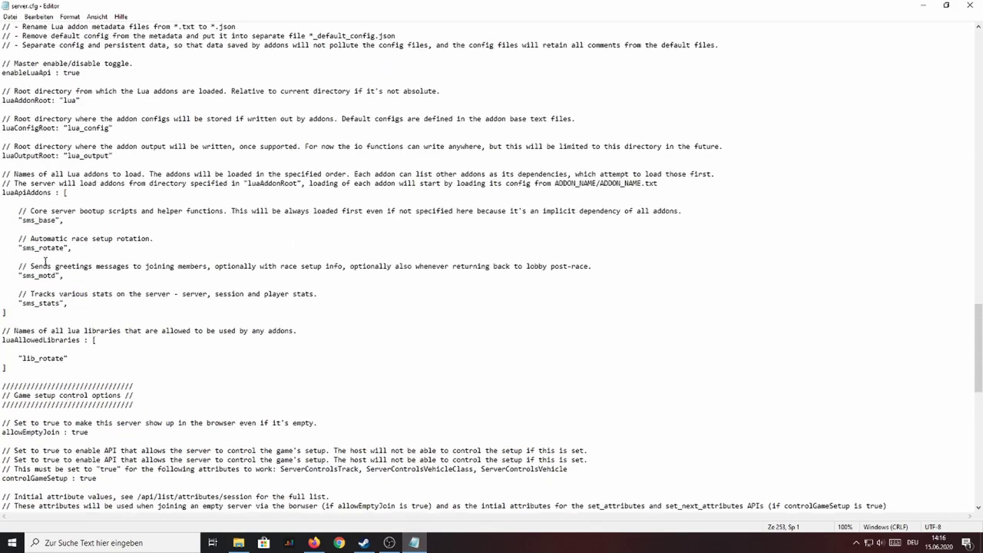
{"action": "left_click", "coordinate": [19, 246]}
{"action": "type", "text": "//"}
{"action": "key", "text": "BackSpace"}
{"action": "key", "text": "BackSpace"}
{"action": "key", "text": "BackSpace"}
Step: Change enableHttpApi from false to true and save server.cfg
{"action": "scroll", "coordinate": [163, 325], "scroll_direction": "up", "scroll_amount": 20}
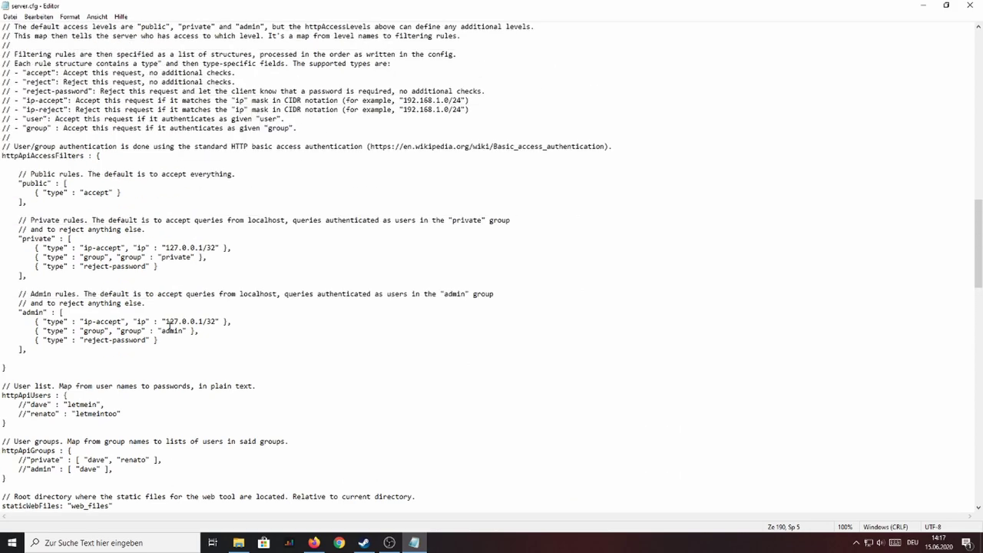
{"action": "scroll", "coordinate": [169, 326], "scroll_direction": "up", "scroll_amount": 3}
{"action": "scroll", "coordinate": [169, 327], "scroll_direction": "up", "scroll_amount": 5}
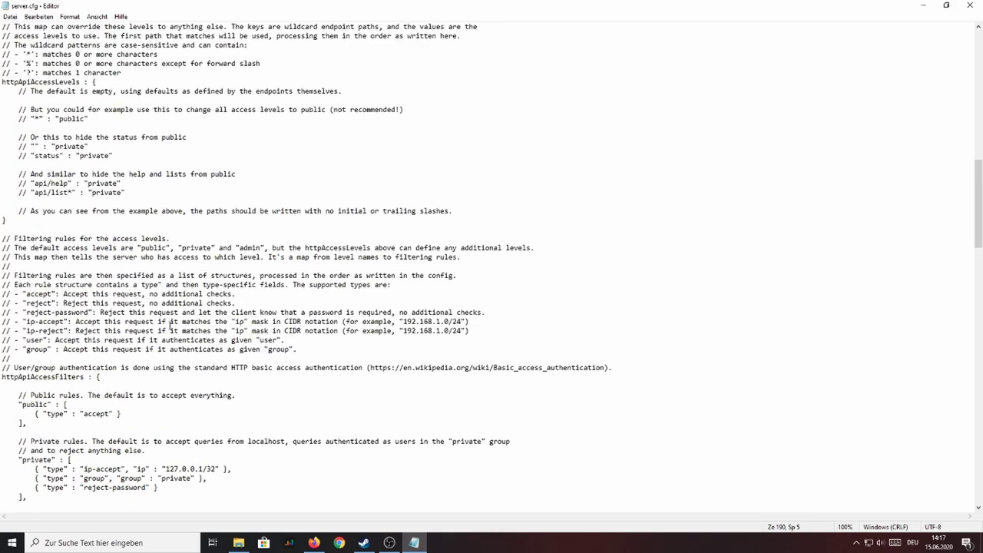
{"action": "scroll", "coordinate": [169, 326], "scroll_direction": "up", "scroll_amount": 8}
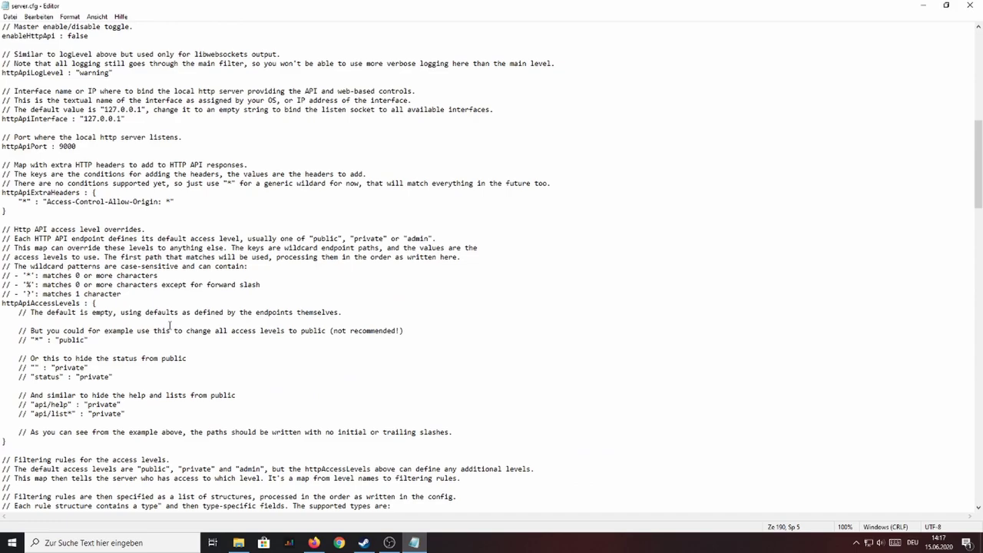
{"action": "scroll", "coordinate": [169, 326], "scroll_direction": "up", "scroll_amount": 4}
{"action": "left_click_drag", "start_coordinate": [89, 147], "coordinate": [67, 147]}
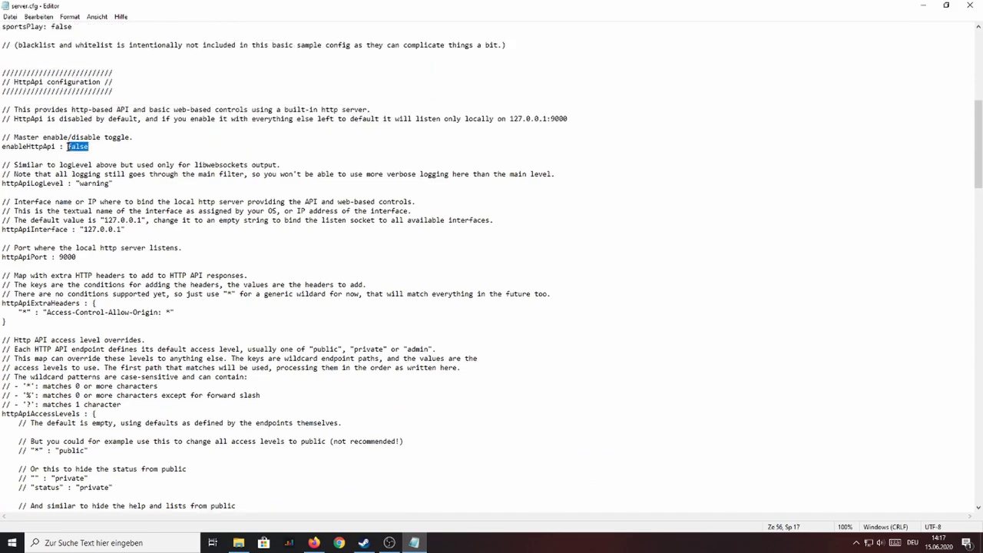
{"action": "type", "text": "true"}
{"action": "key", "text": "ctrl+s"}
Step: Add a user name and password entry under httpApiUsers, then start a new line in httpApiGroups
{"action": "scroll", "coordinate": [130, 169], "scroll_direction": "down", "scroll_amount": 4}
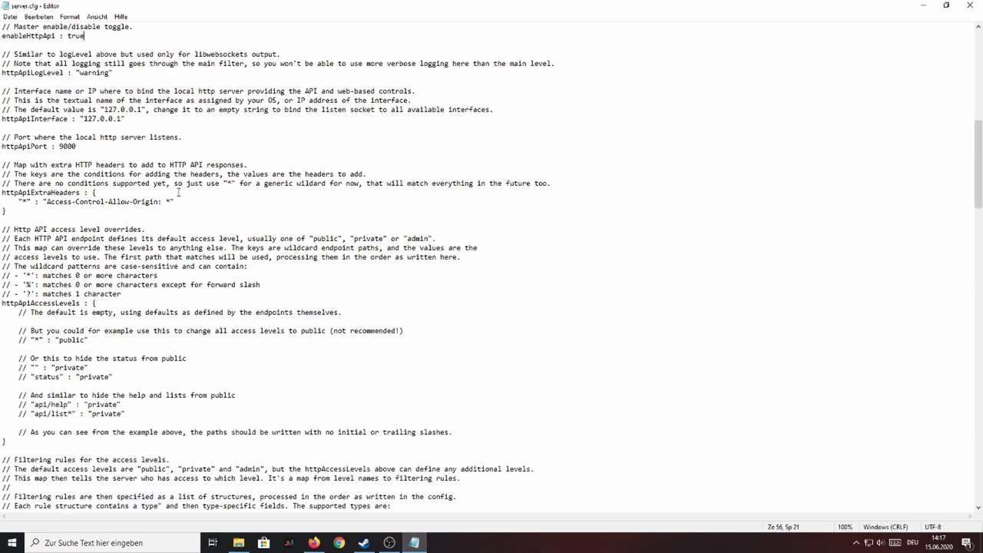
{"action": "scroll", "coordinate": [178, 192], "scroll_direction": "down", "scroll_amount": 14}
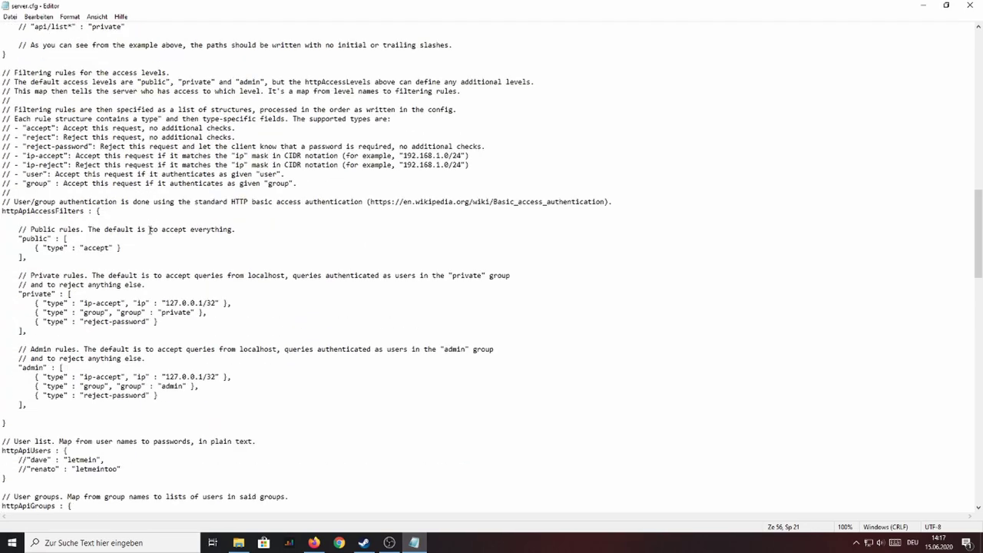
{"action": "scroll", "coordinate": [102, 280], "scroll_direction": "down", "scroll_amount": 8}
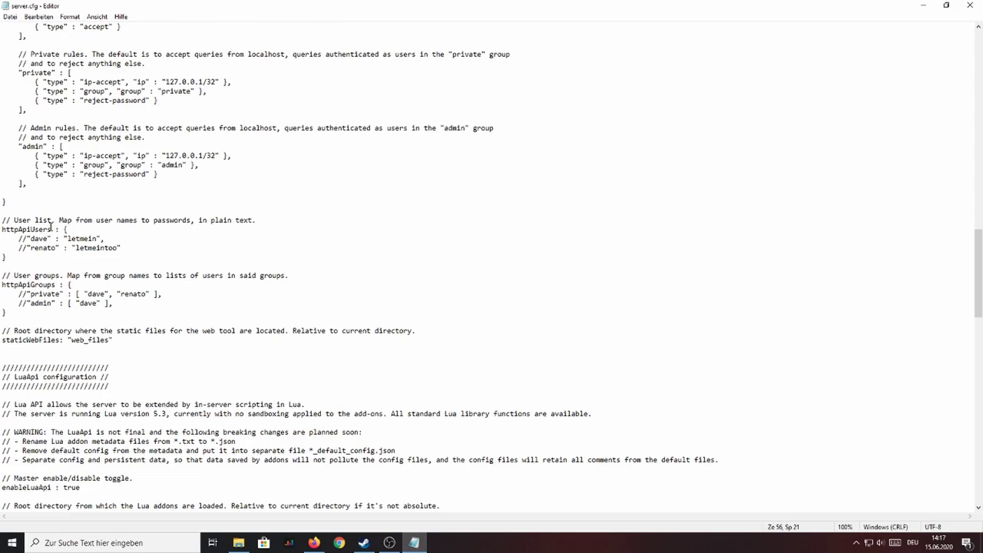
{"action": "left_click_drag", "start_coordinate": [53, 229], "coordinate": [7, 228]}
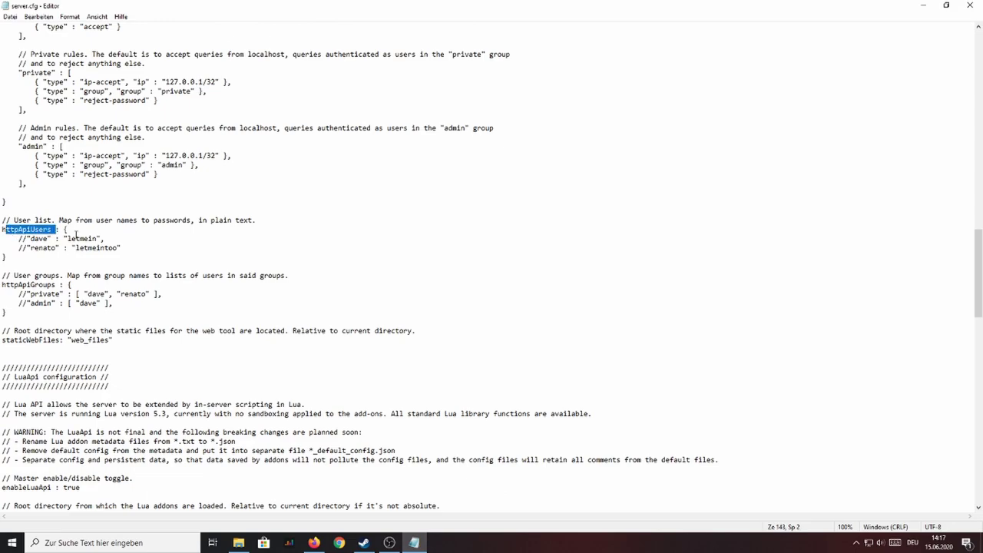
{"action": "left_click", "coordinate": [134, 249]}
{"action": "key", "text": "Return"}
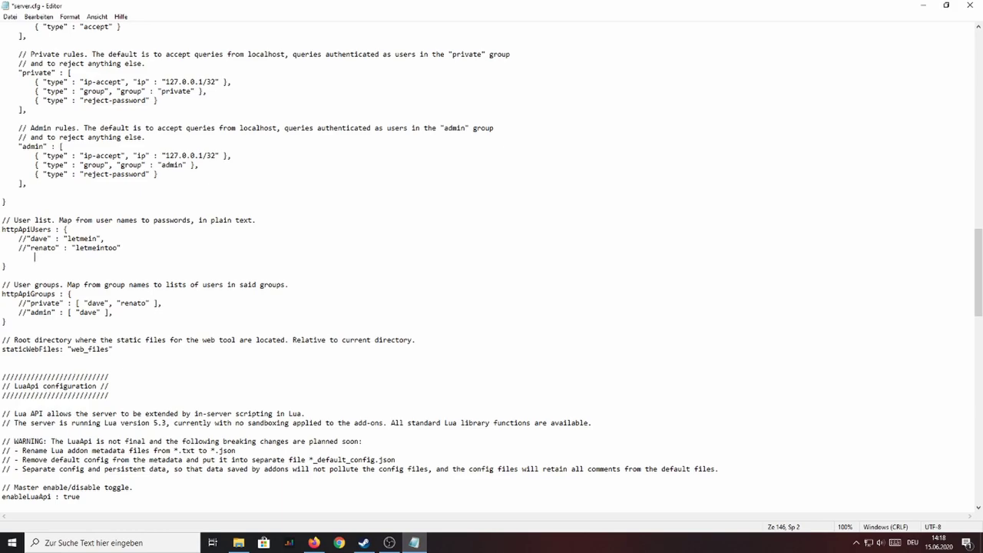
{"action": "type", "text": "\"test\" : \"test\""}
{"action": "scroll", "coordinate": [62, 310], "scroll_direction": "down", "scroll_amount": 1}
{"action": "left_click", "coordinate": [147, 283]}
{"action": "key", "text": "Return"}
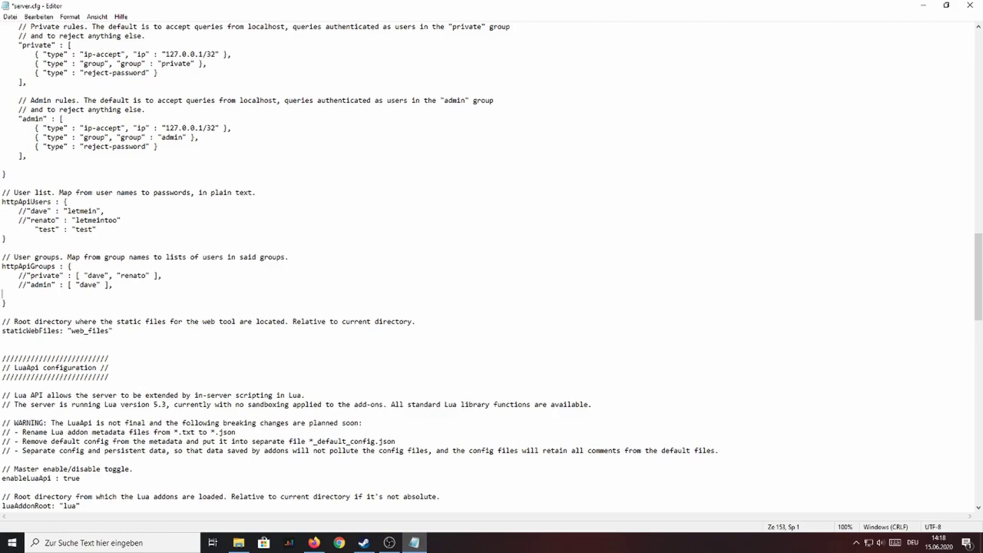
Step: Add "admin" and "private" group entries listing the new user, then save server.cfg
{"action": "type", "text": "\"admin\" : \""}
{"action": "type", "text": "[ \"test\" ],"}
{"action": "key", "text": "Return"}
{"action": "type", "text": "\"prova"}
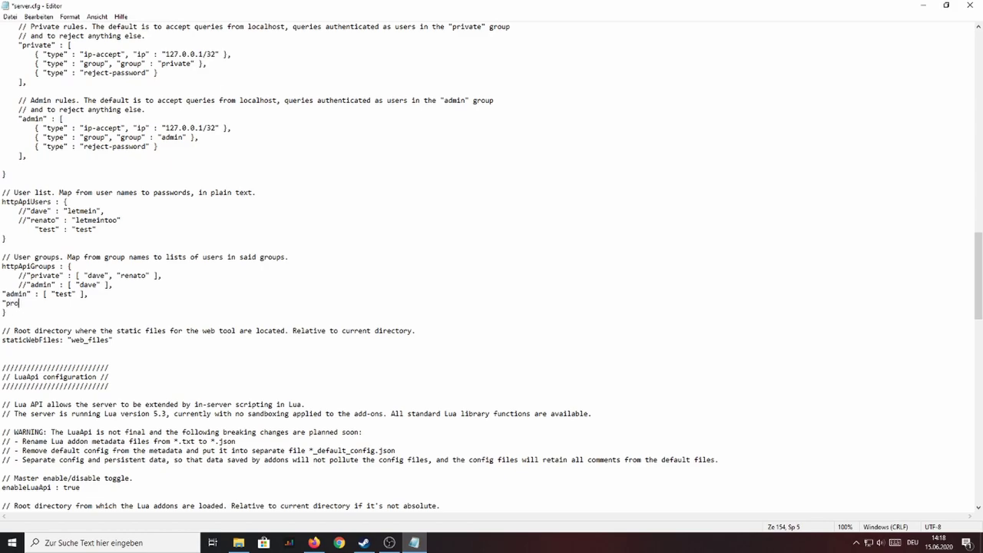
{"action": "key", "text": "BackSpace"}
{"action": "key", "text": "BackSpace"}
{"action": "key", "text": "BackSpace"}
{"action": "key", "text": "BackSpace"}
{"action": "type", "text": "rivate\" "}
{"action": "type", "text": ": \""}
{"action": "type", "text": "["}
{"action": "type", "text": " \"test\""}
{"action": "type", "text": "]"}
{"action": "key", "text": "ctrl+s"}
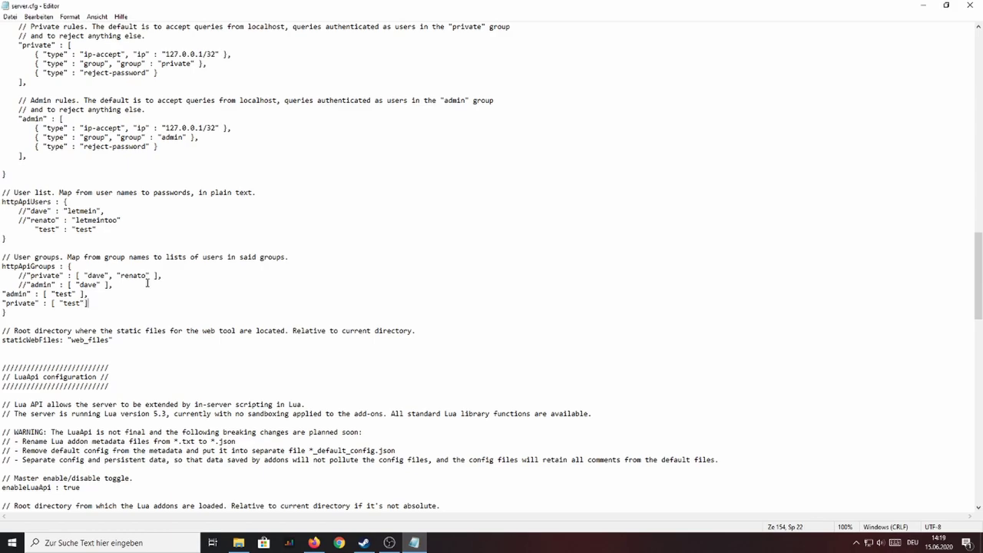
{"action": "key", "text": "Left"}
{"action": "key", "text": "ctrl+s"}
Step: Run DedicatedServerCmd.exe once, close its console, then open lua_config\sms_rotate_config.json
{"action": "left_click", "coordinate": [238, 543]}
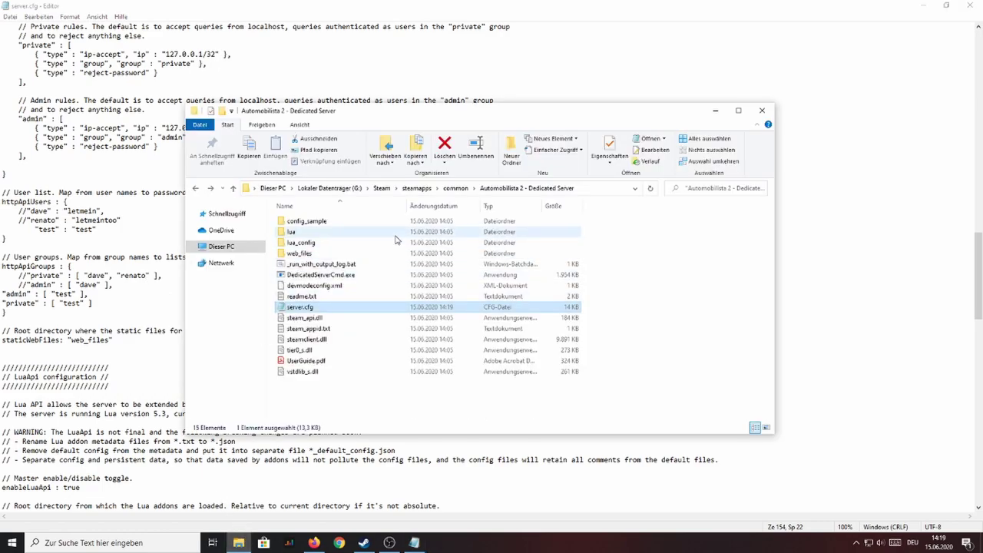
{"action": "left_click_drag", "start_coordinate": [582, 109], "coordinate": [575, 86]}
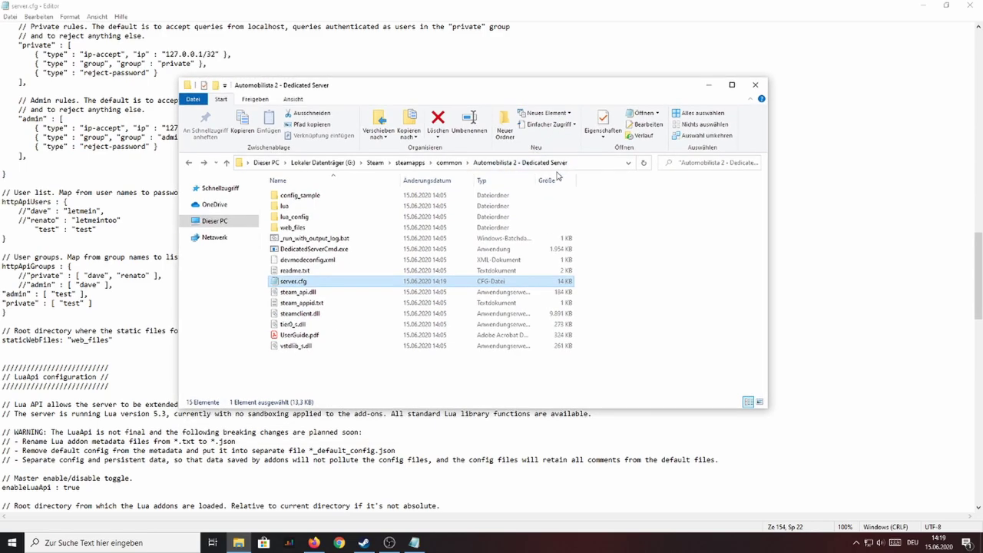
{"action": "left_click", "coordinate": [355, 218]}
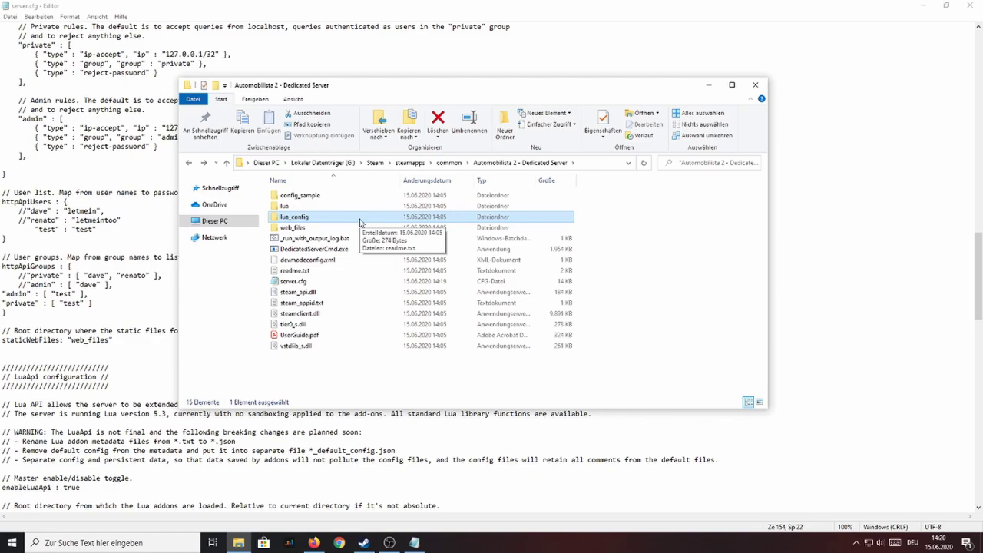
{"action": "double_click", "coordinate": [350, 250]}
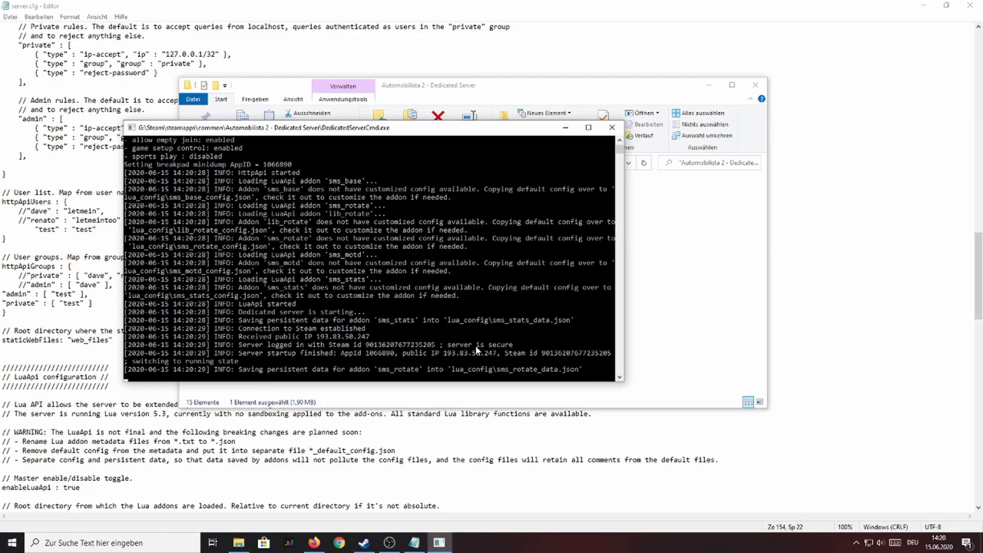
{"action": "left_click_drag", "start_coordinate": [582, 373], "coordinate": [585, 369]}
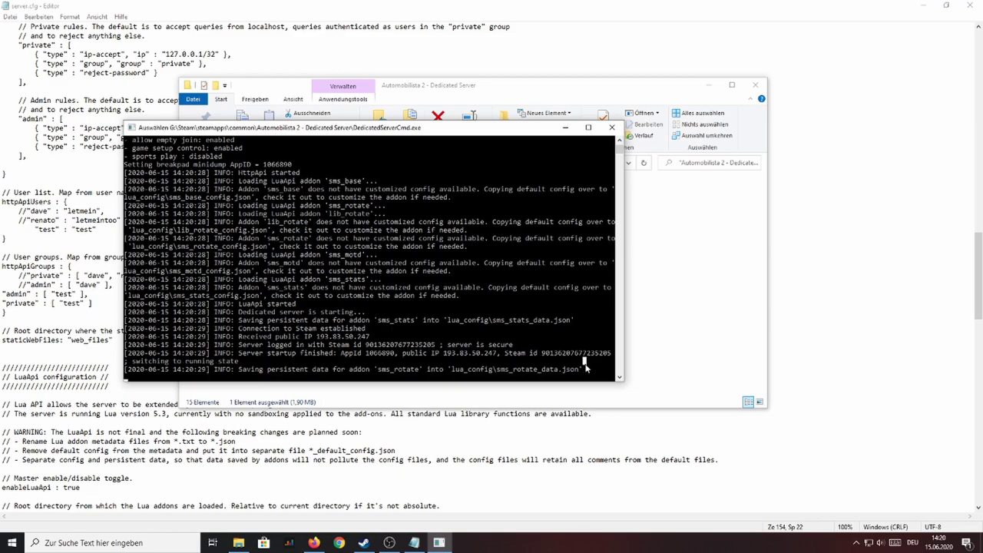
{"action": "left_click", "coordinate": [613, 127]}
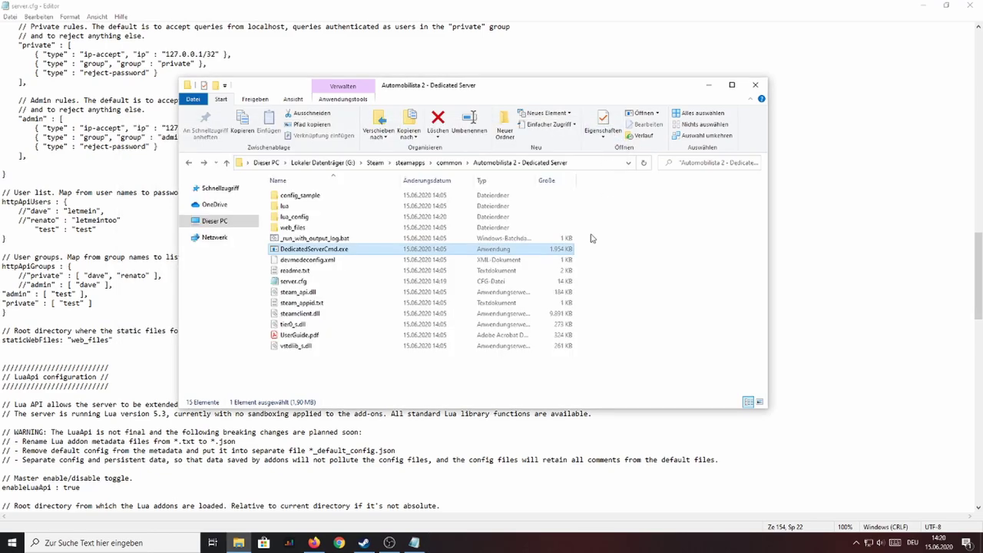
{"action": "double_click", "coordinate": [328, 220]}
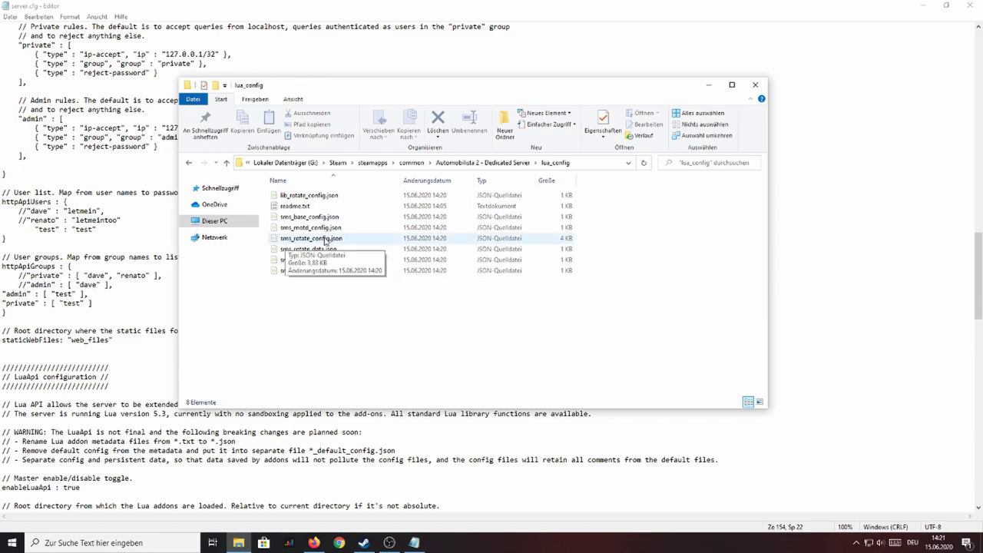
{"action": "double_click", "coordinate": [336, 242]}
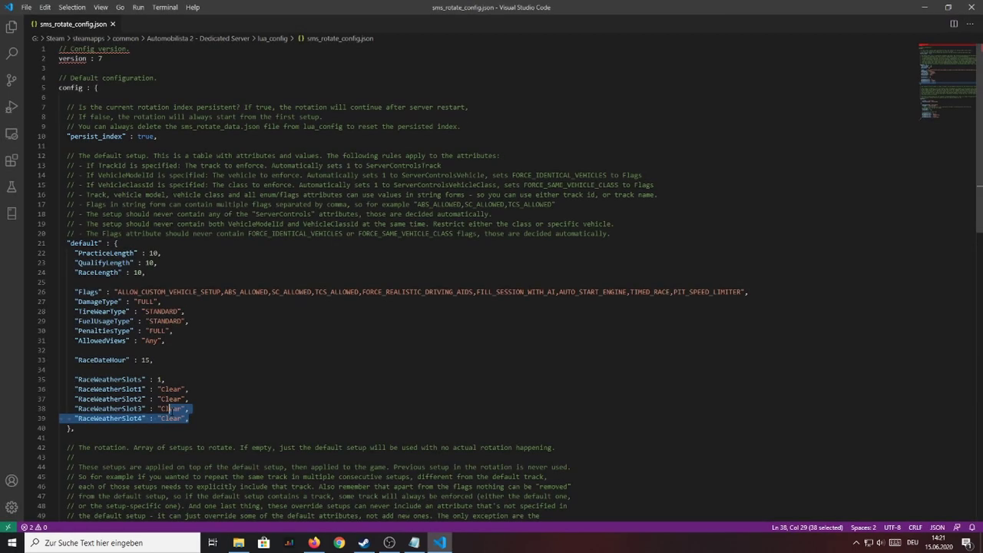
{"action": "left_click_drag", "start_coordinate": [171, 409], "coordinate": [48, 234]}
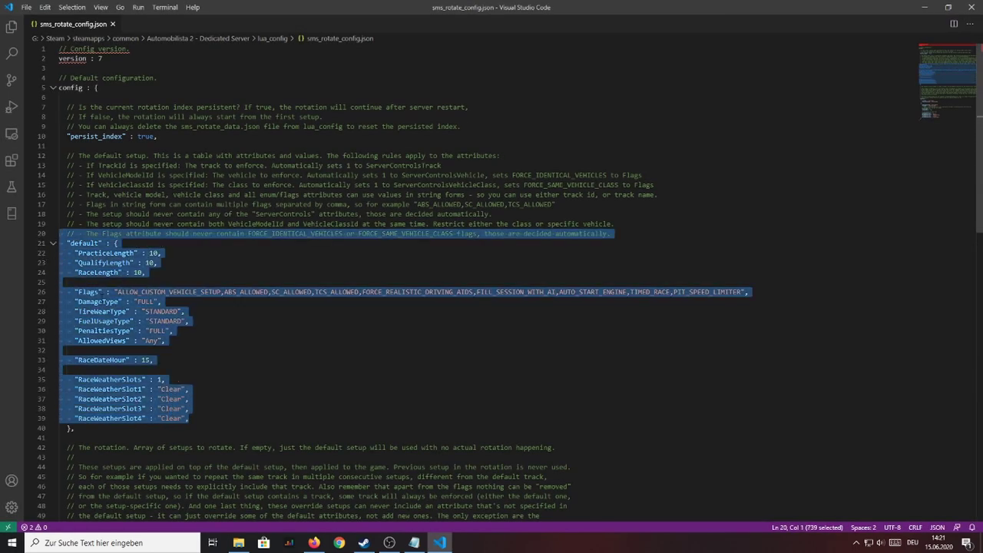
{"action": "left_click", "coordinate": [207, 415]}
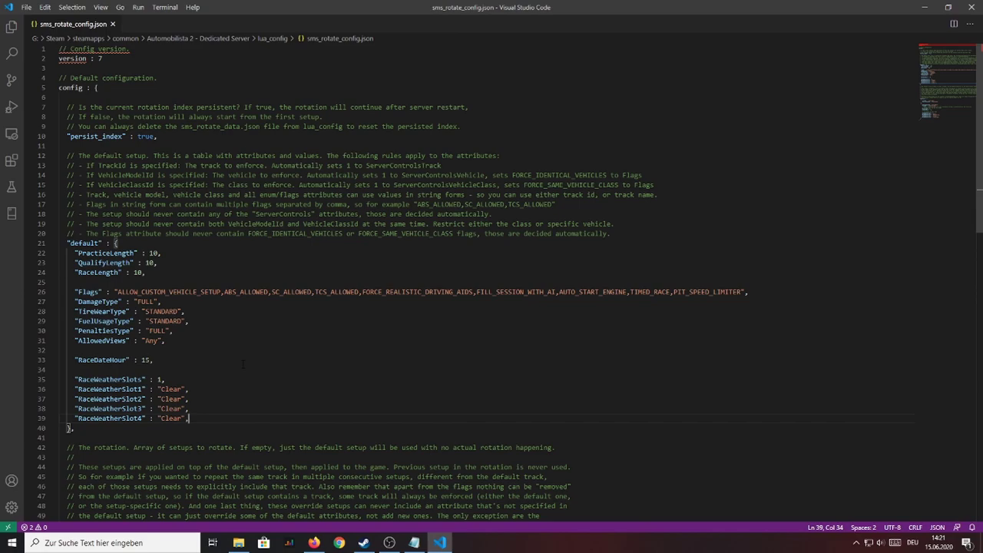
{"action": "scroll", "coordinate": [243, 364], "scroll_direction": "down", "scroll_amount": 3}
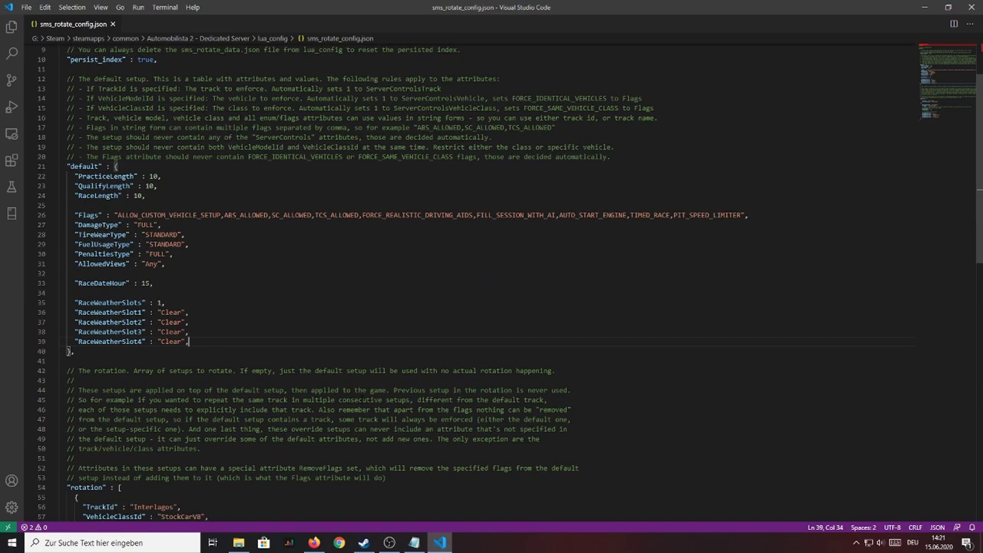
{"action": "left_click", "coordinate": [415, 542]}
{"action": "scroll", "coordinate": [719, 253], "scroll_direction": "down", "scroll_amount": 10}
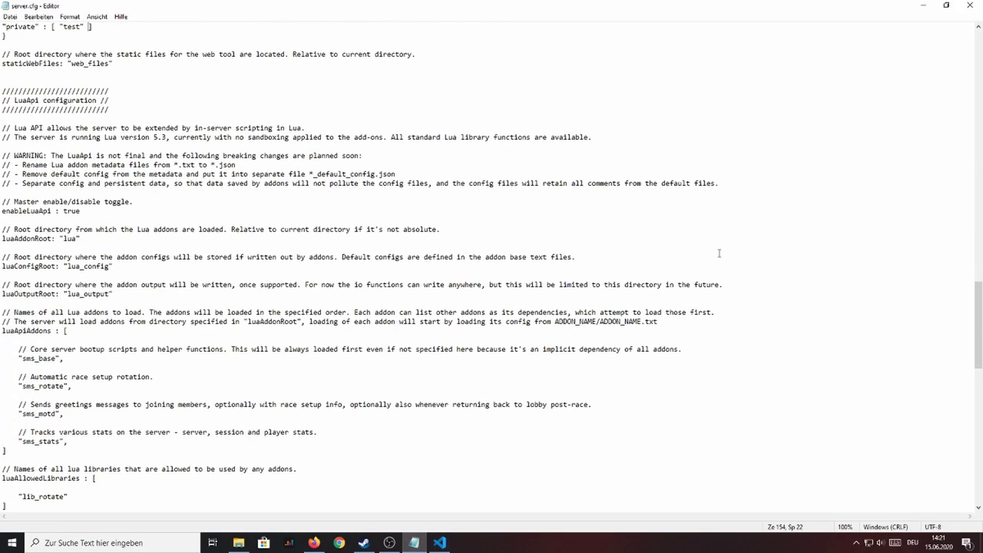
{"action": "left_click_drag", "start_coordinate": [977, 328], "coordinate": [977, 484]}
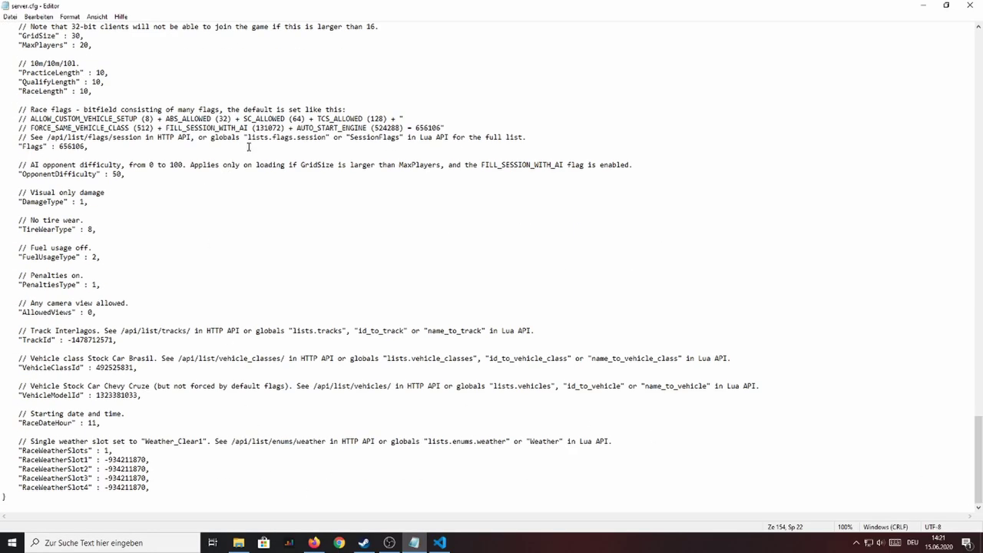
{"action": "left_click_drag", "start_coordinate": [139, 226], "coordinate": [139, 367]}
{"action": "left_click", "coordinate": [922, 6]}
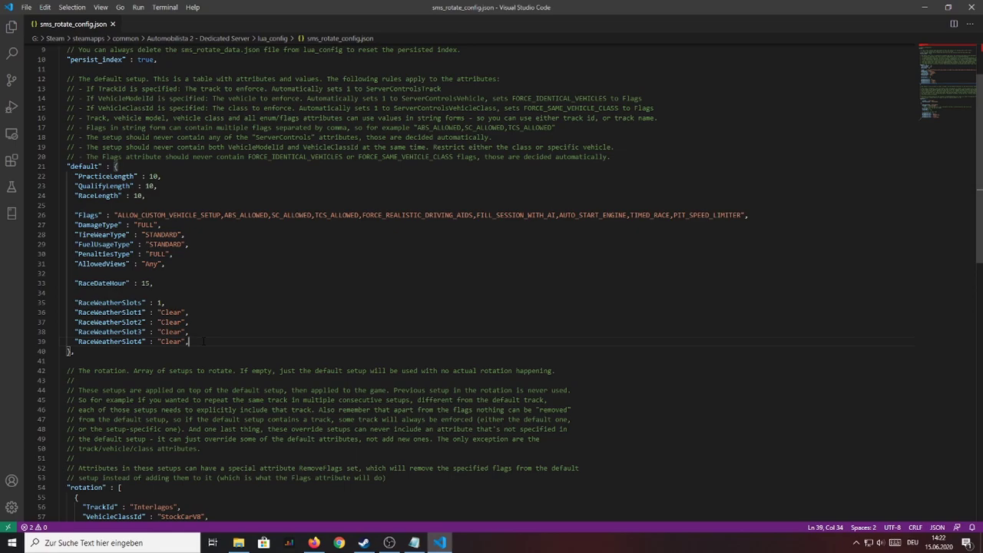
{"action": "left_click_drag", "start_coordinate": [203, 341], "coordinate": [10, 185]}
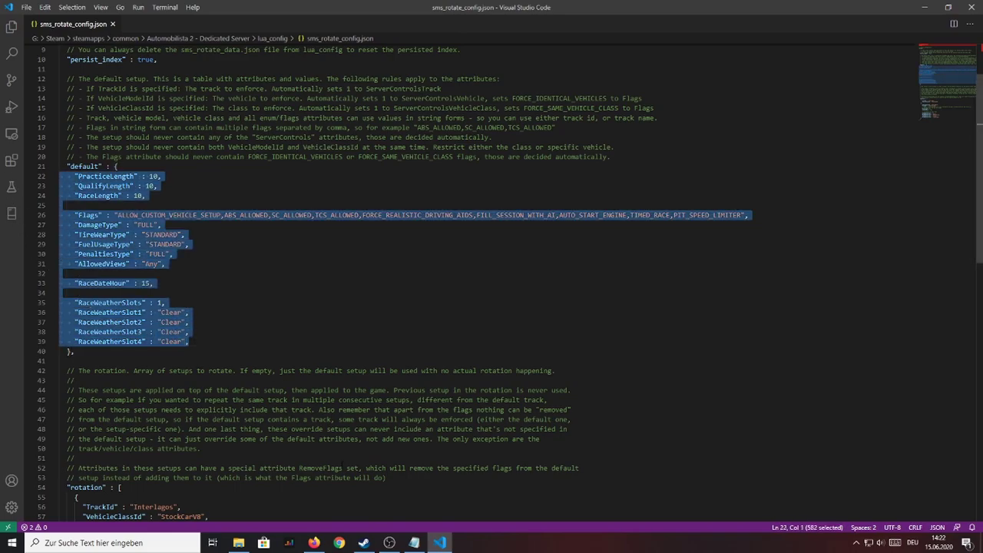
{"action": "left_click", "coordinate": [414, 542]}
{"action": "left_click", "coordinate": [177, 403]}
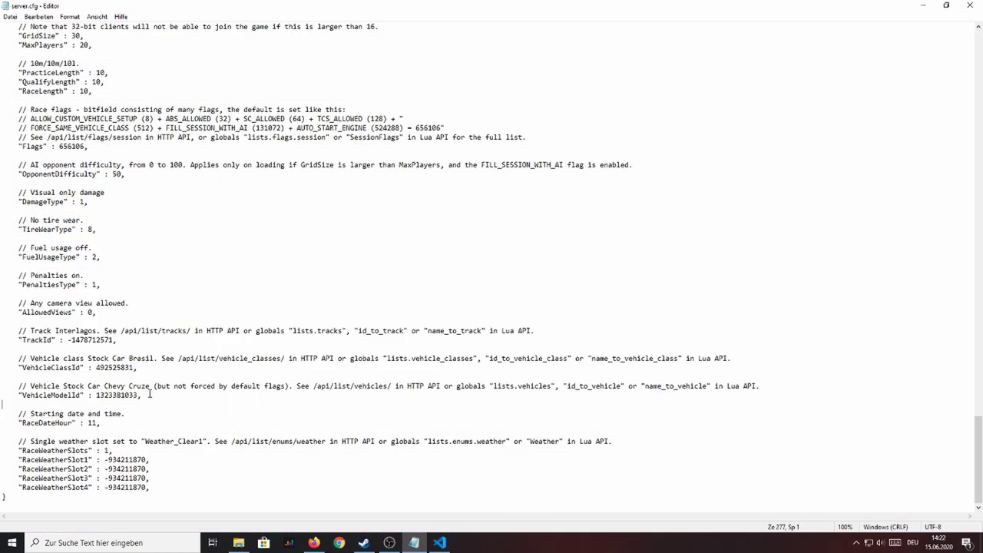
{"action": "left_click_drag", "start_coordinate": [176, 370], "coordinate": [8, 174]}
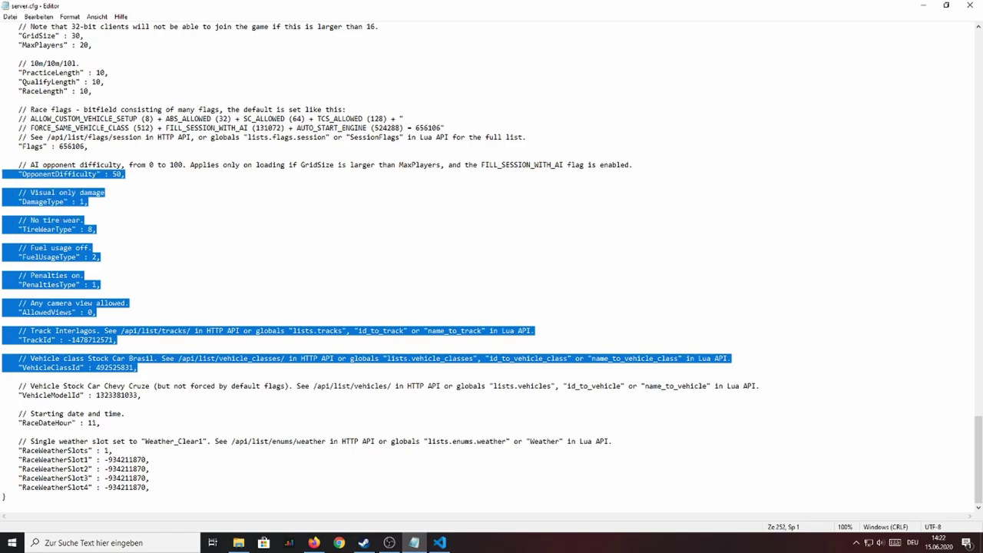
{"action": "left_click", "coordinate": [220, 283]}
{"action": "left_click", "coordinate": [439, 542]}
{"action": "left_click", "coordinate": [189, 341]}
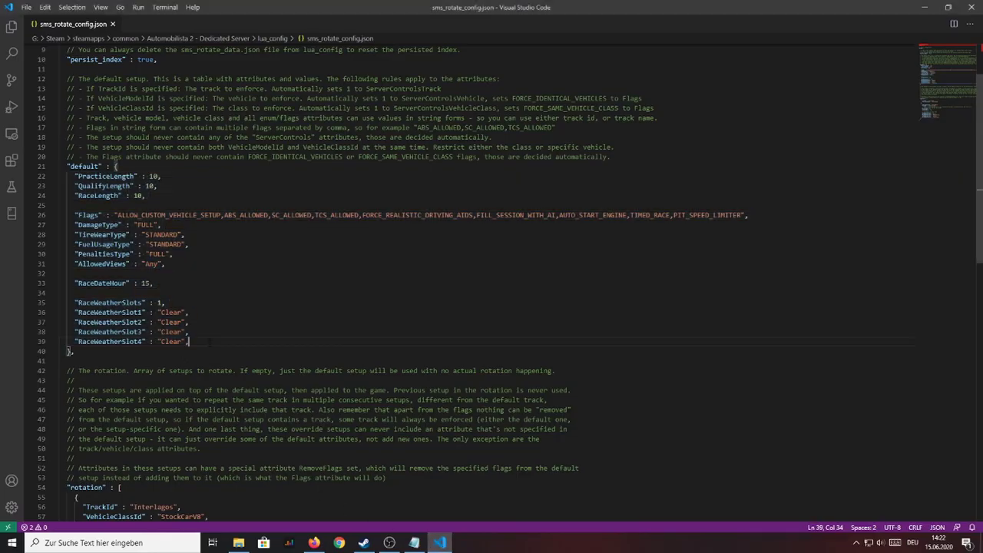
{"action": "left_click_drag", "start_coordinate": [189, 341], "coordinate": [62, 312]}
{"action": "left_click", "coordinate": [231, 336]}
{"action": "left_click", "coordinate": [197, 342]}
{"action": "left_click_drag", "start_coordinate": [195, 342], "coordinate": [78, 341]}
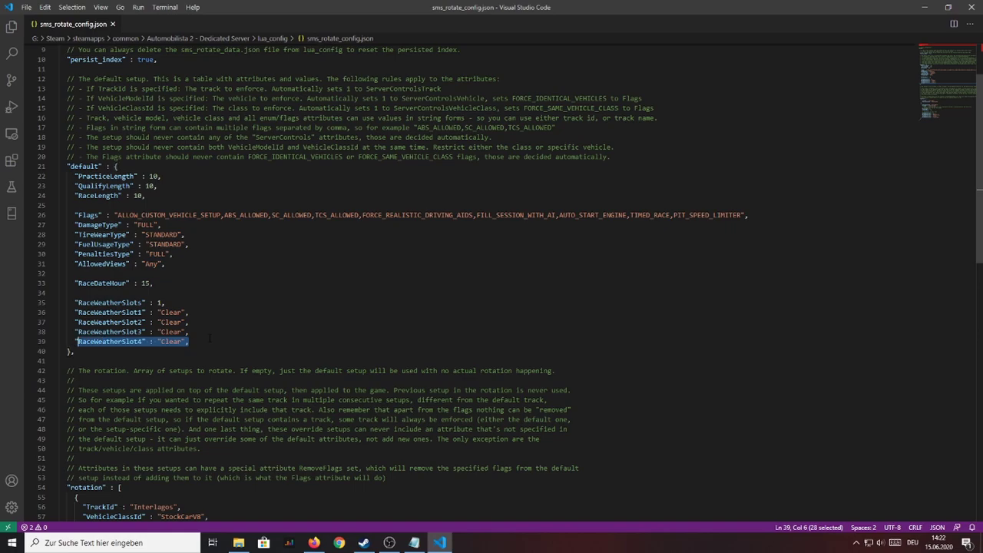
{"action": "left_click_drag", "start_coordinate": [209, 337], "coordinate": [54, 175]}
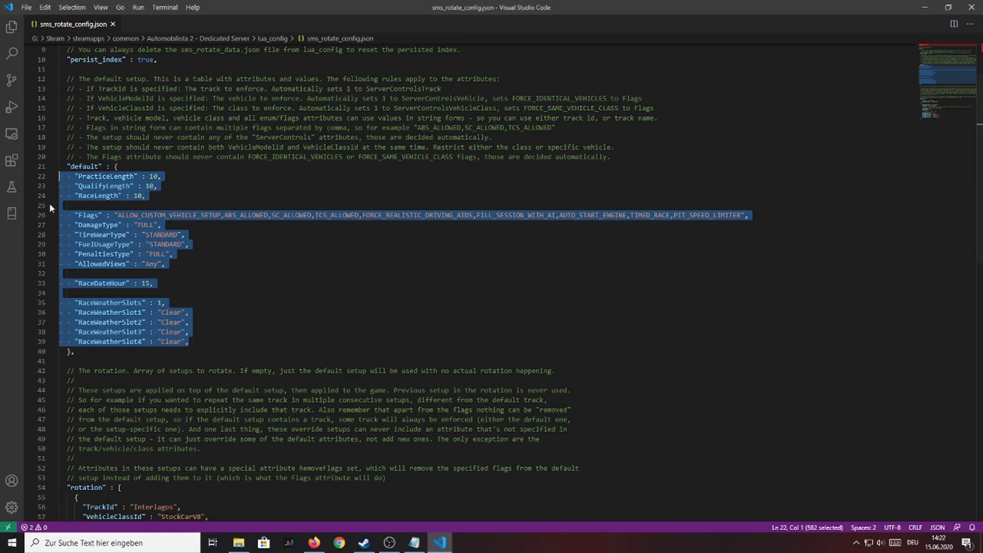
{"action": "left_click", "coordinate": [246, 322]}
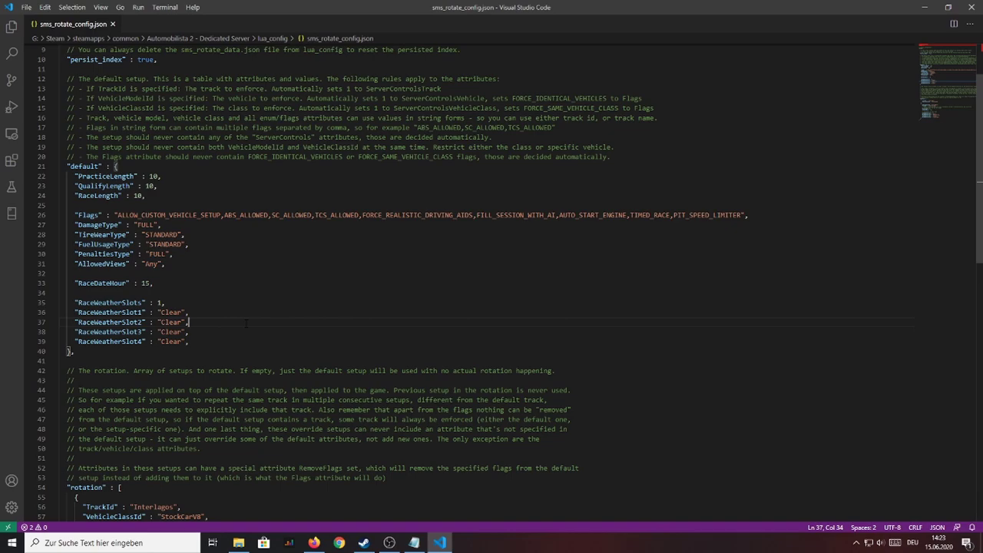
{"action": "scroll", "coordinate": [245, 323], "scroll_direction": "down", "scroll_amount": 6}
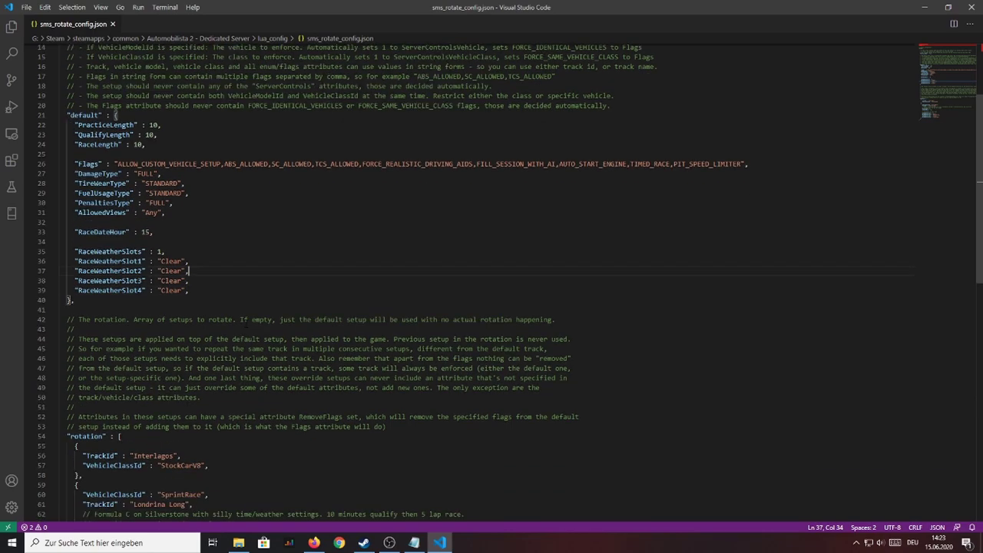
{"action": "left_click_drag", "start_coordinate": [68, 308], "coordinate": [104, 308]}
{"action": "left_click_drag", "start_coordinate": [208, 338], "coordinate": [182, 328]}
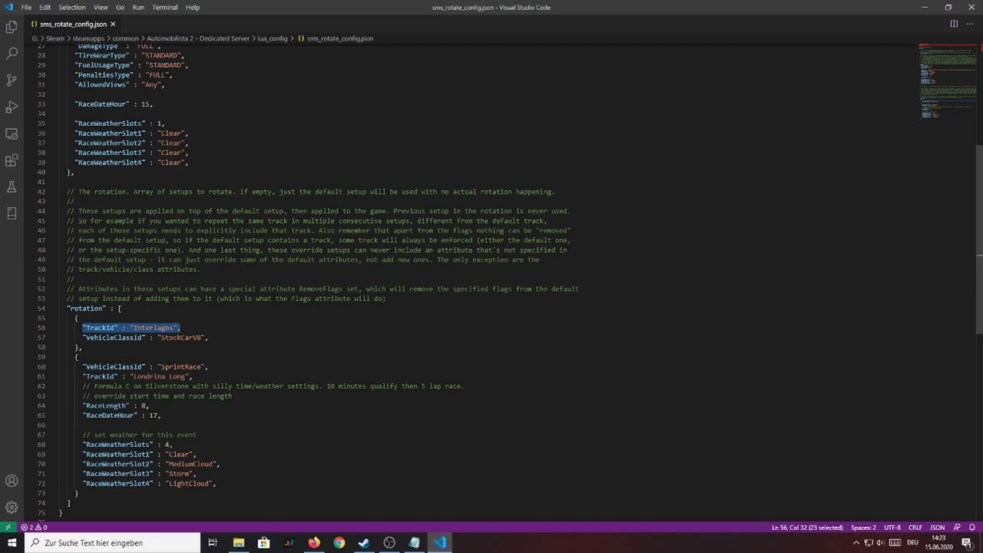
{"action": "scroll", "coordinate": [182, 328], "scroll_direction": "up", "scroll_amount": 5}
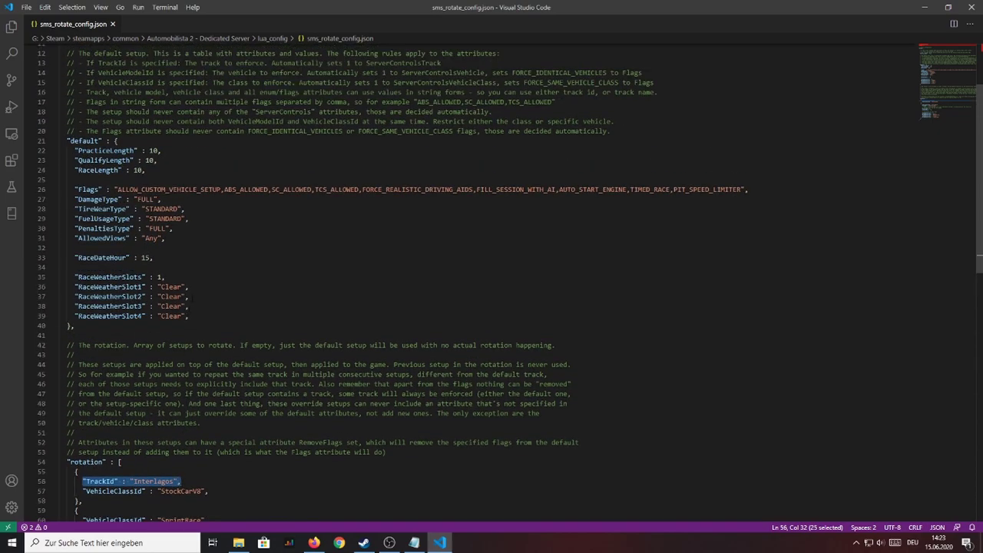
{"action": "left_click", "coordinate": [181, 326]}
{"action": "scroll", "coordinate": [181, 326], "scroll_direction": "down", "scroll_amount": 2}
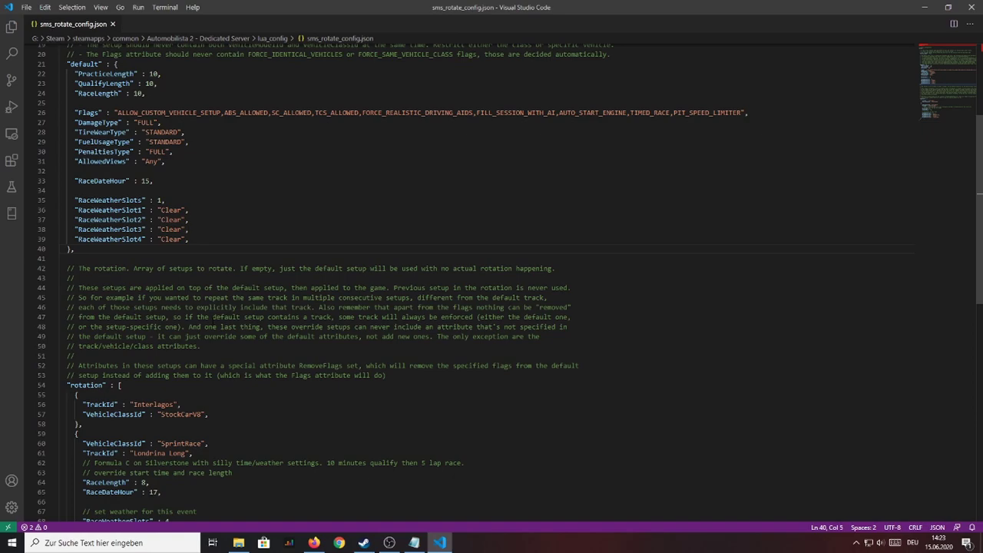
{"action": "scroll", "coordinate": [218, 365], "scroll_direction": "down", "scroll_amount": 2}
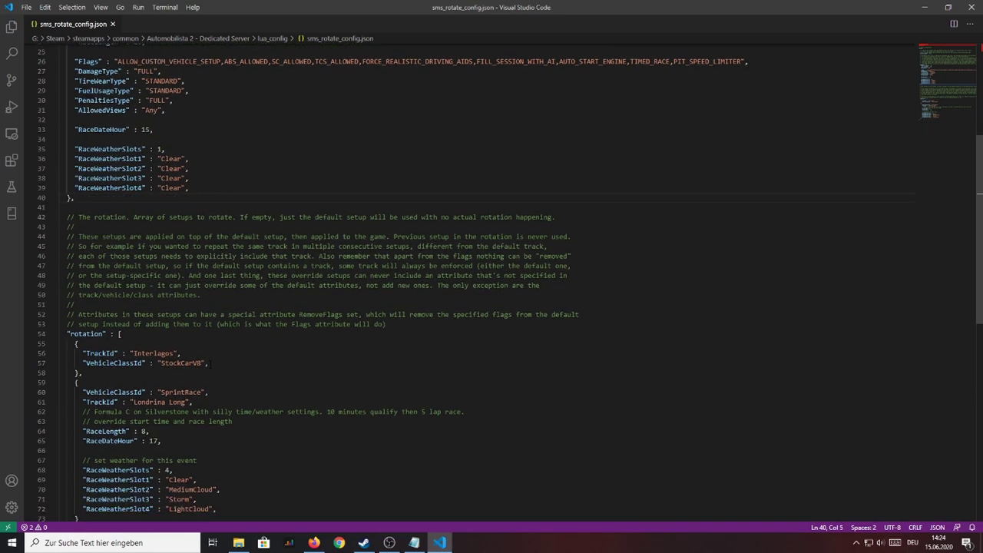
{"action": "left_click_drag", "start_coordinate": [212, 362], "coordinate": [56, 343]}
{"action": "left_click", "coordinate": [228, 362]}
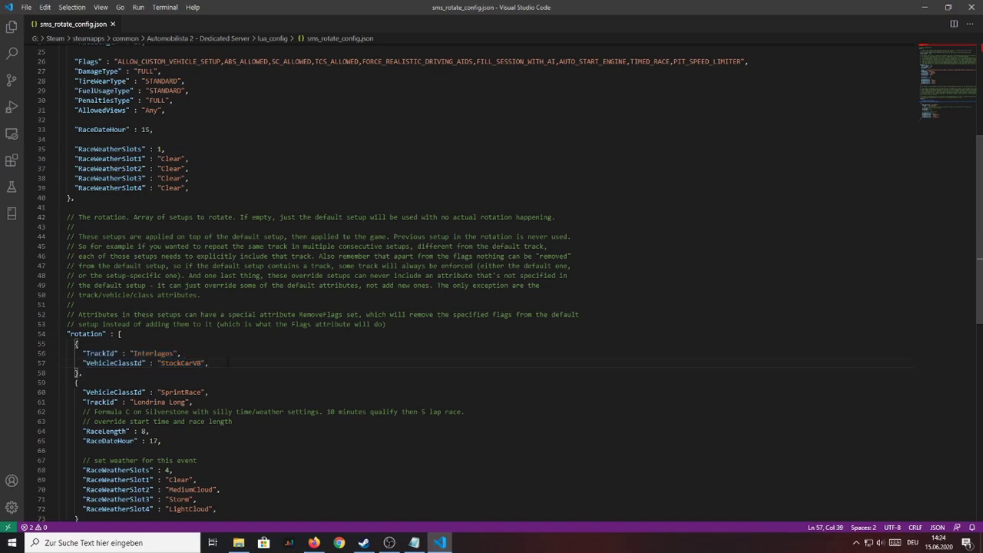
{"action": "left_click_drag", "start_coordinate": [228, 363], "coordinate": [86, 363]}
{"action": "scroll", "coordinate": [233, 367], "scroll_direction": "up", "scroll_amount": 3}
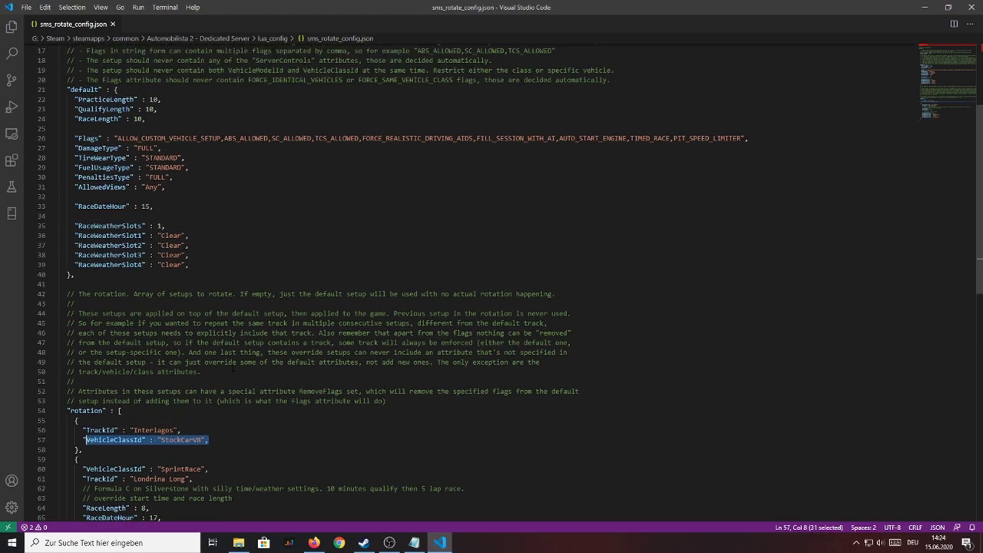
{"action": "left_click_drag", "start_coordinate": [188, 264], "coordinate": [68, 89]}
{"action": "left_click", "coordinate": [188, 254]}
{"action": "scroll", "coordinate": [188, 254], "scroll_direction": "down", "scroll_amount": 3}
{"action": "scroll", "coordinate": [219, 247], "scroll_direction": "down", "scroll_amount": 3}
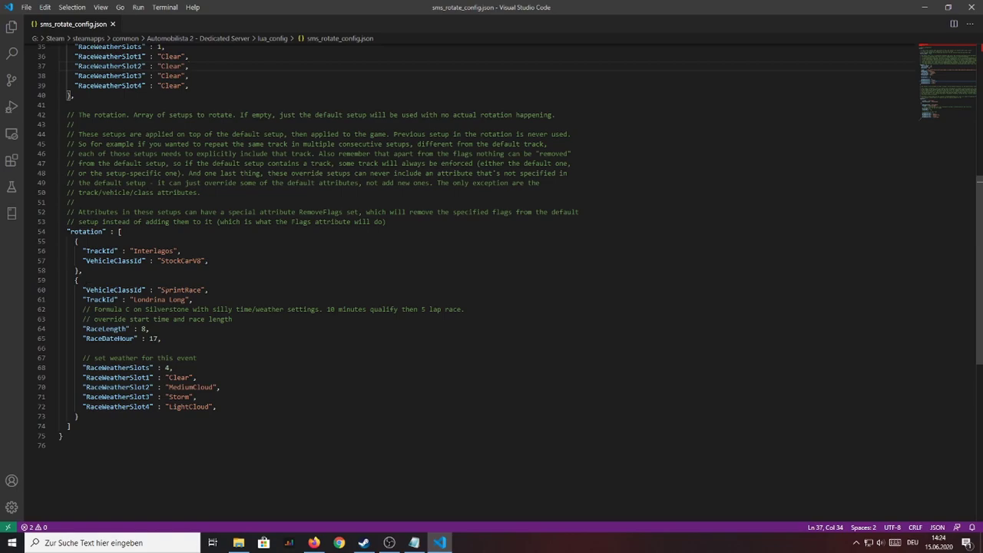
{"action": "left_click_drag", "start_coordinate": [209, 291], "coordinate": [86, 290]}
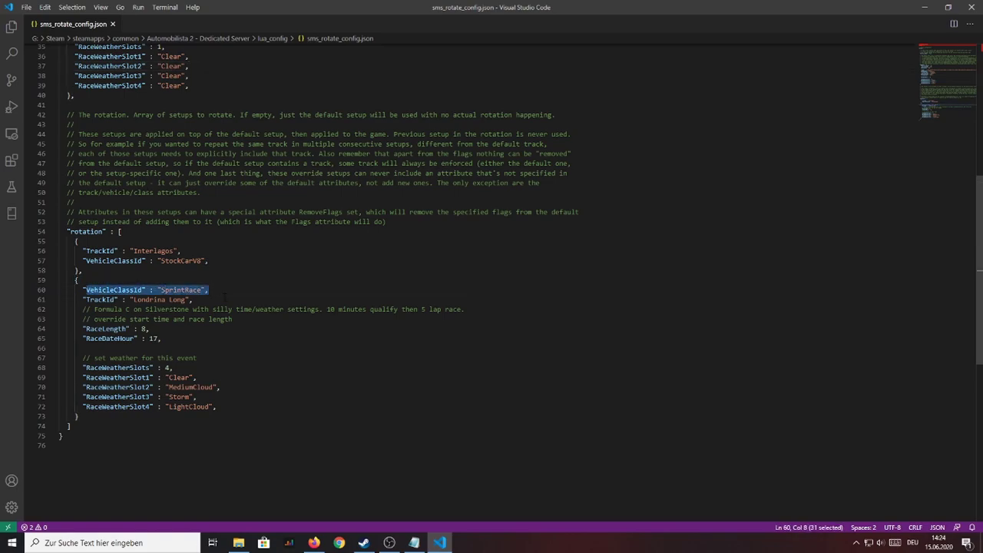
{"action": "left_click_drag", "start_coordinate": [193, 299], "coordinate": [82, 300]}
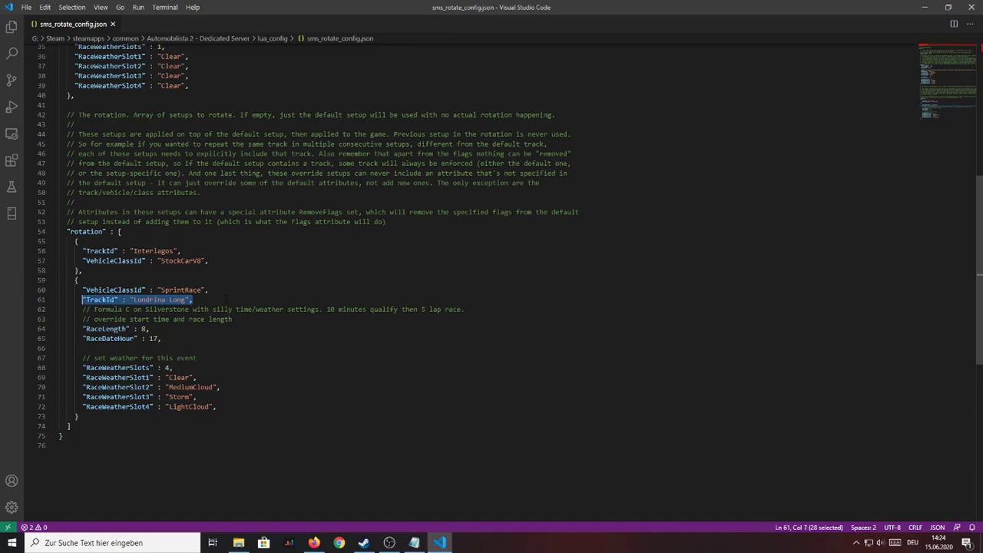
{"action": "left_click_drag", "start_coordinate": [152, 329], "coordinate": [90, 329]}
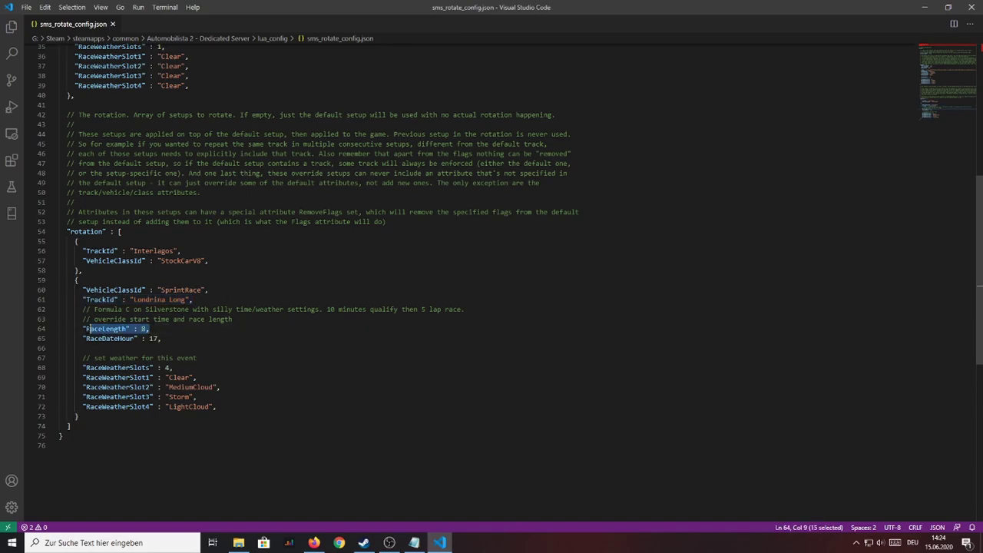
{"action": "scroll", "coordinate": [154, 323], "scroll_direction": "up", "scroll_amount": 6}
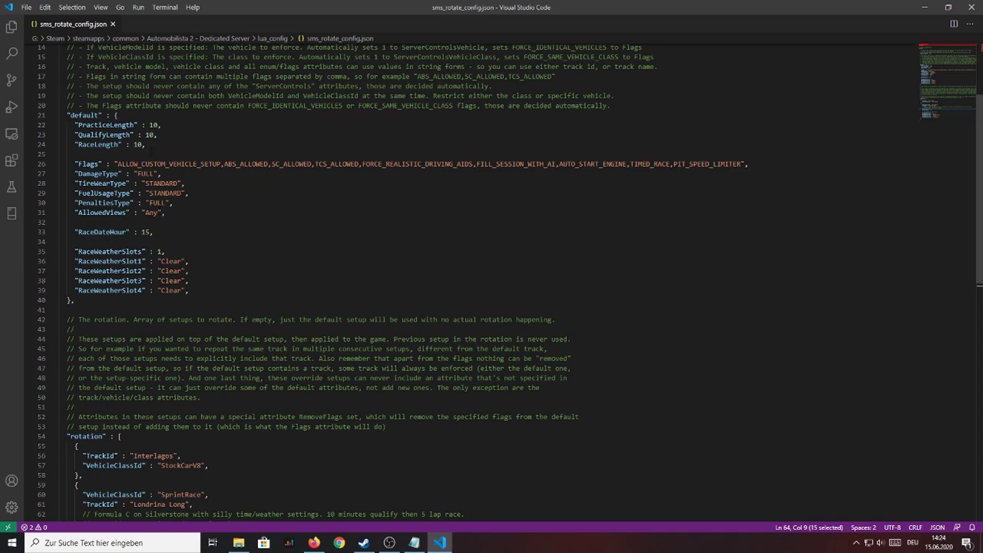
{"action": "left_click_drag", "start_coordinate": [149, 146], "coordinate": [89, 145]}
{"action": "left_click", "coordinate": [89, 154]}
{"action": "scroll", "coordinate": [154, 246], "scroll_direction": "down", "scroll_amount": 7}
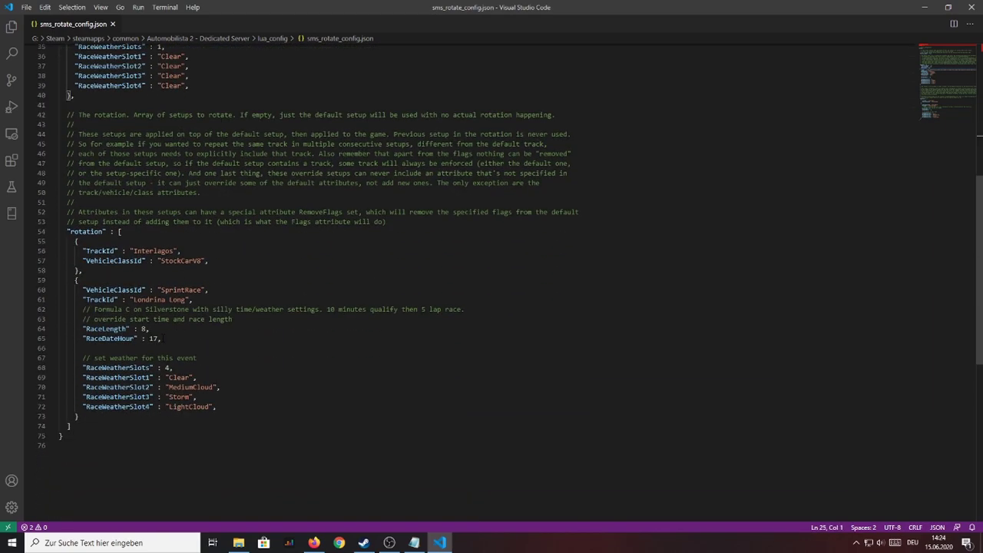
{"action": "left_click_drag", "start_coordinate": [154, 328], "coordinate": [87, 329]}
{"action": "scroll", "coordinate": [86, 329], "scroll_direction": "up", "scroll_amount": 8}
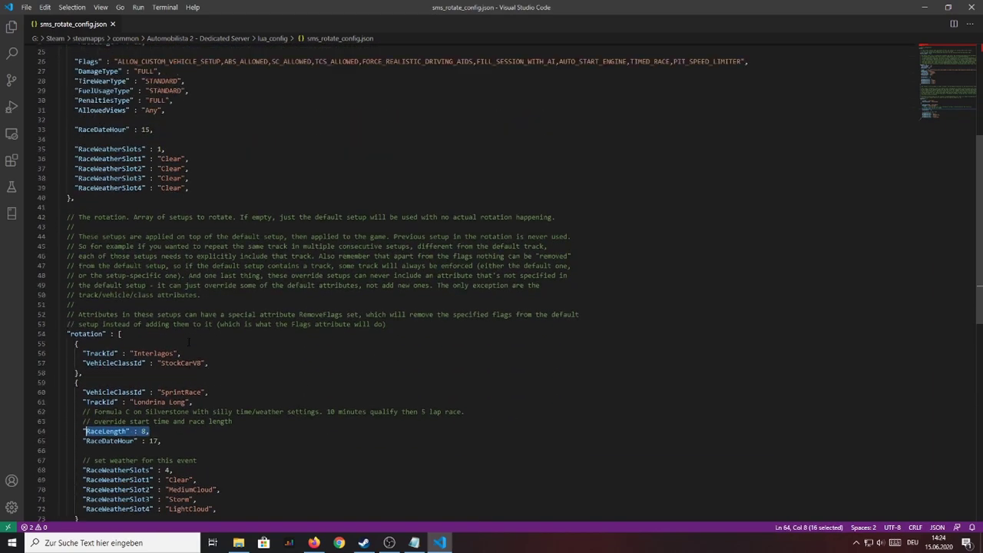
{"action": "left_click_drag", "start_coordinate": [156, 171], "coordinate": [75, 170]}
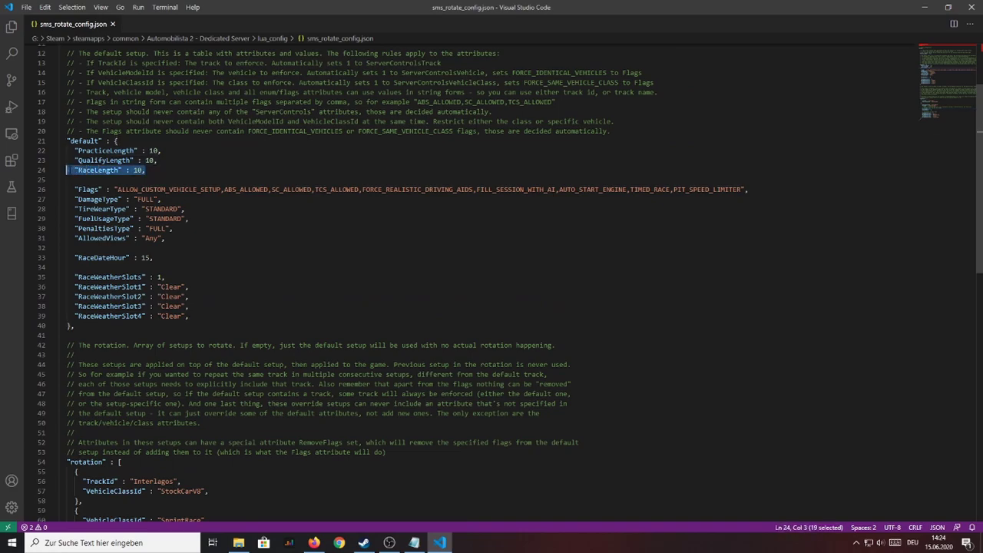
{"action": "scroll", "coordinate": [77, 171], "scroll_direction": "down", "scroll_amount": 8}
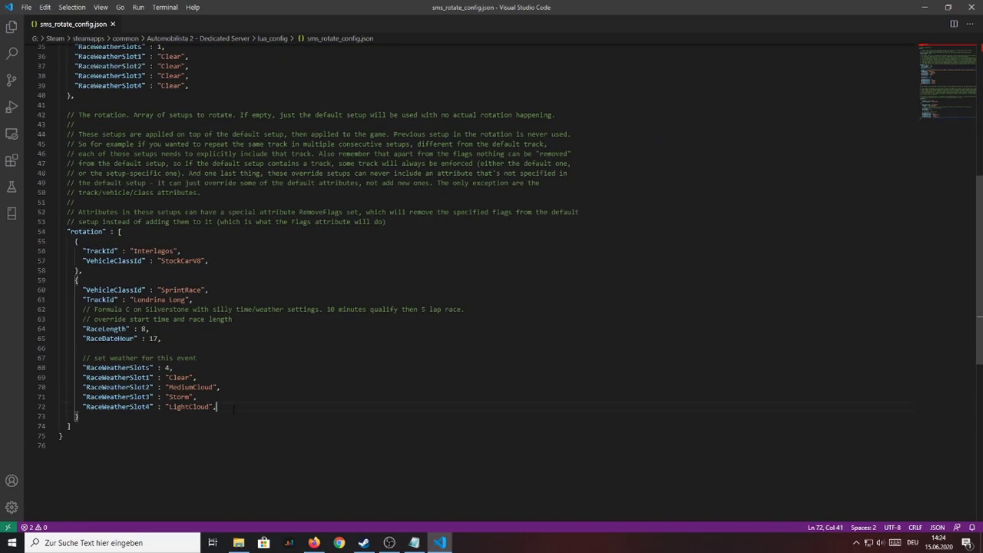
Step: Duplicate the Interlagos rotation block after the last entry and change it to Spielberg with class F-3
{"action": "left_click_drag", "start_coordinate": [219, 407], "coordinate": [27, 293]}
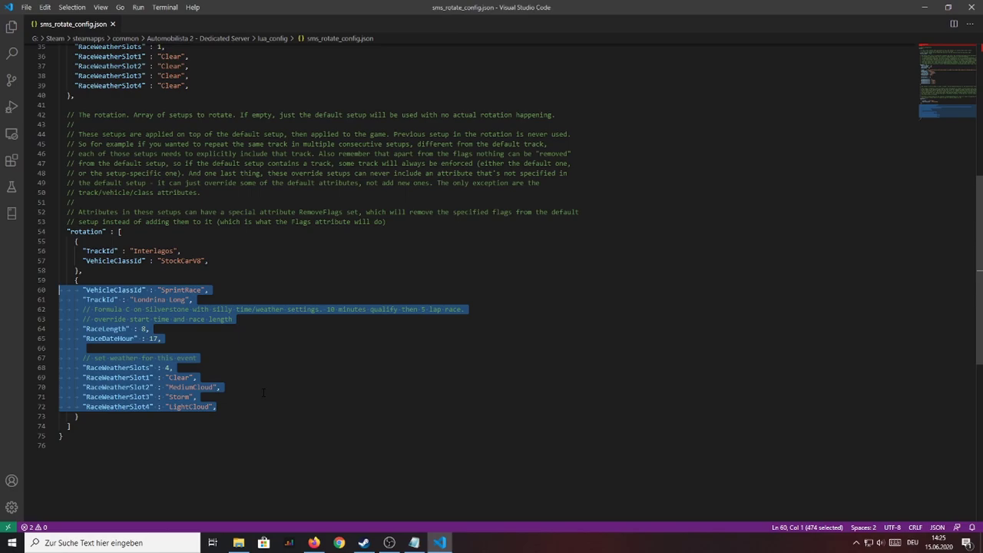
{"action": "left_click_drag", "start_coordinate": [43, 270], "coordinate": [18, 243]}
{"action": "key", "text": "ctrl+c"}
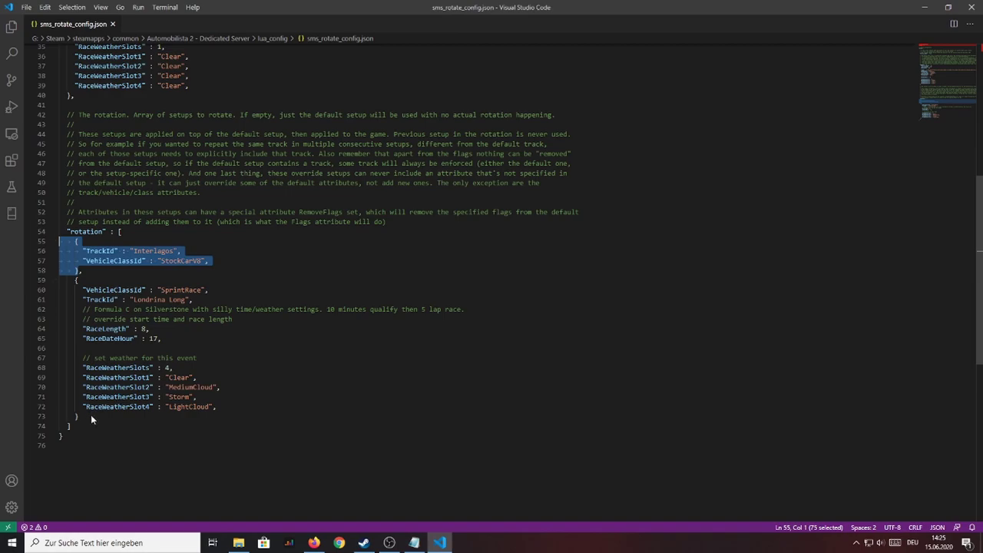
{"action": "left_click", "coordinate": [91, 417]}
{"action": "type", "text": ","}
{"action": "key", "text": "Return"}
{"action": "key", "text": "ctrl+v"}
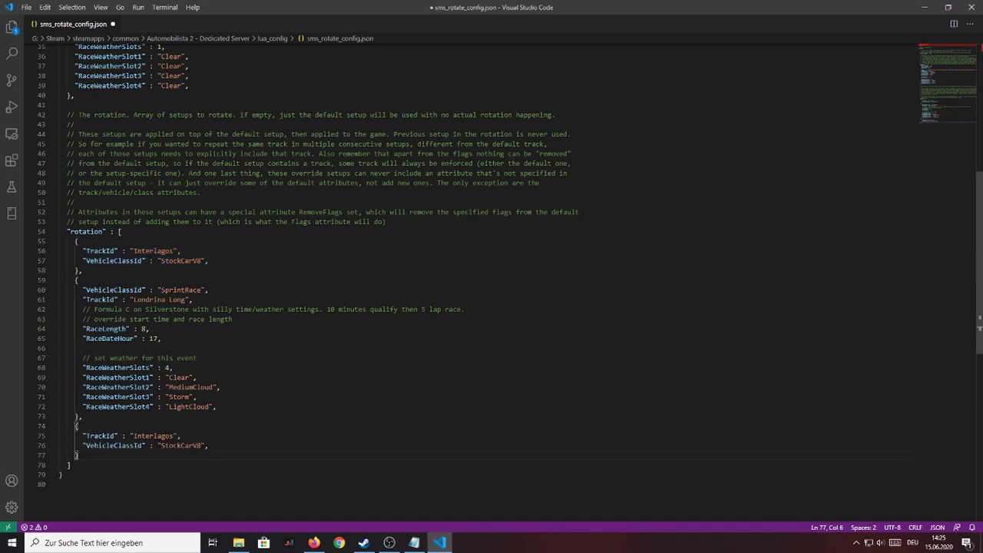
{"action": "double_click", "coordinate": [157, 435]}
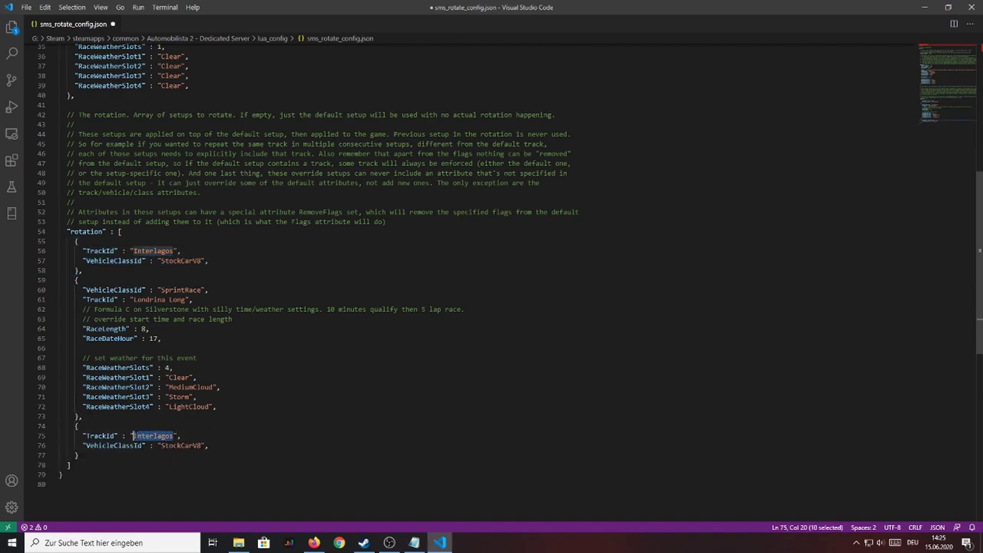
{"action": "type", "text": "Spielberg"}
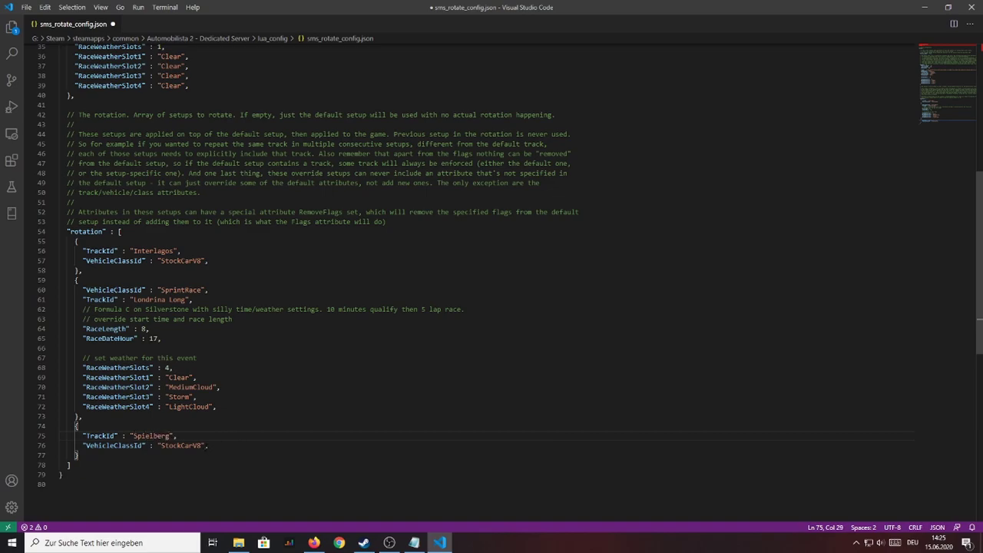
{"action": "left_click_drag", "start_coordinate": [204, 446], "coordinate": [160, 446]}
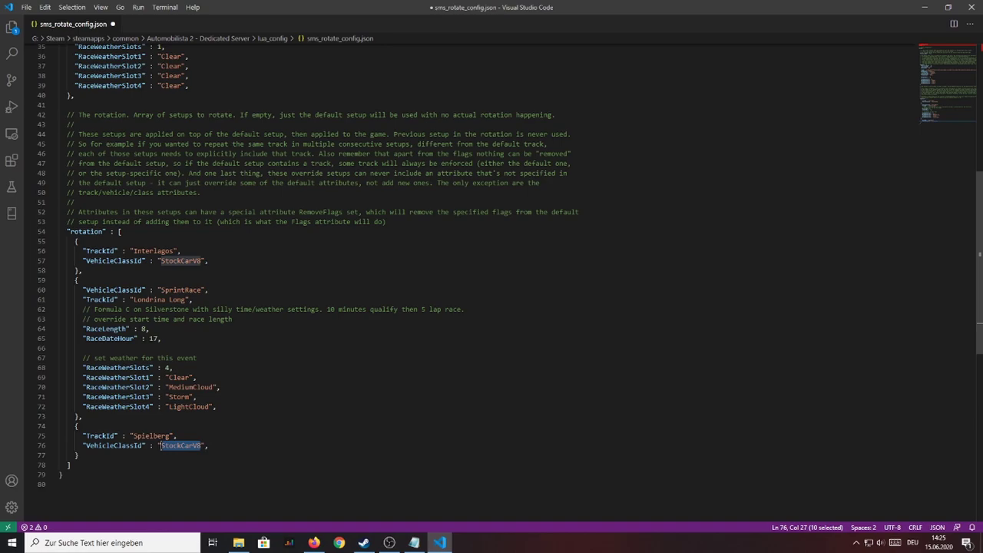
{"action": "type", "text": "F-3"}
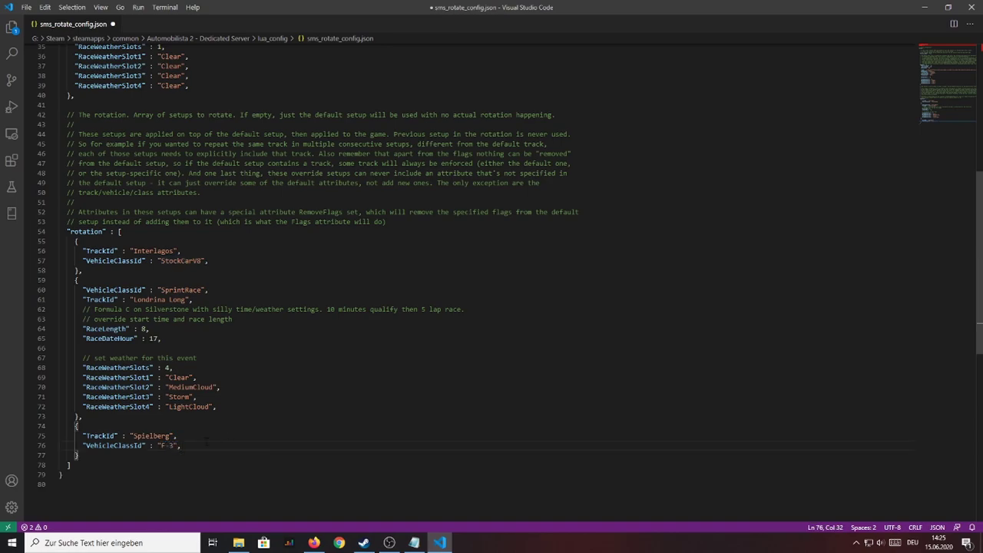
Step: Add "RaceLength" : 25 to the new Spielberg entry and save the rotation config
{"action": "key", "text": "Return"}
{"action": "type", "text": "\"Race"}
{"action": "key", "text": "BackSpace"}
{"action": "type", "text": "Length\" :"}
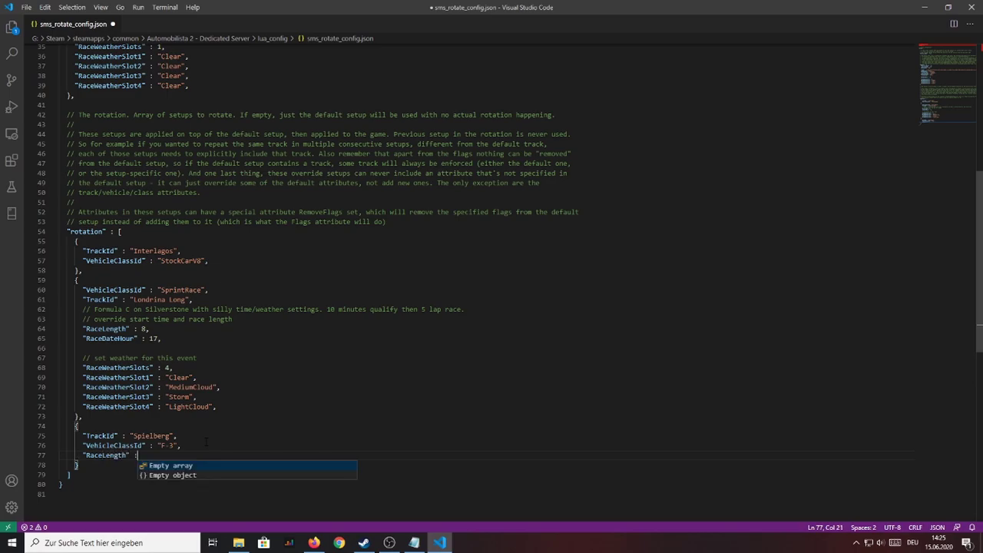
{"action": "type", "text": "25"}
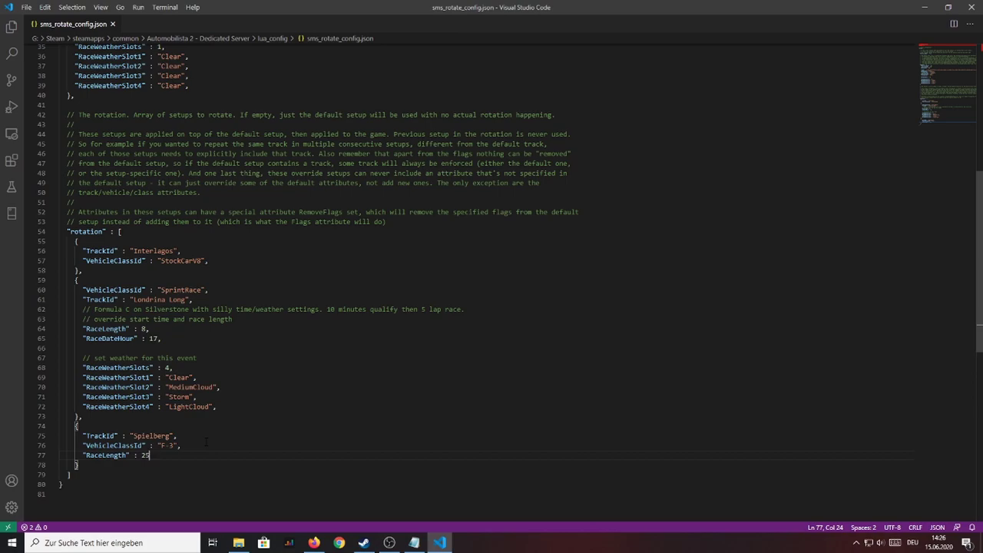
{"action": "type", "text": ","}
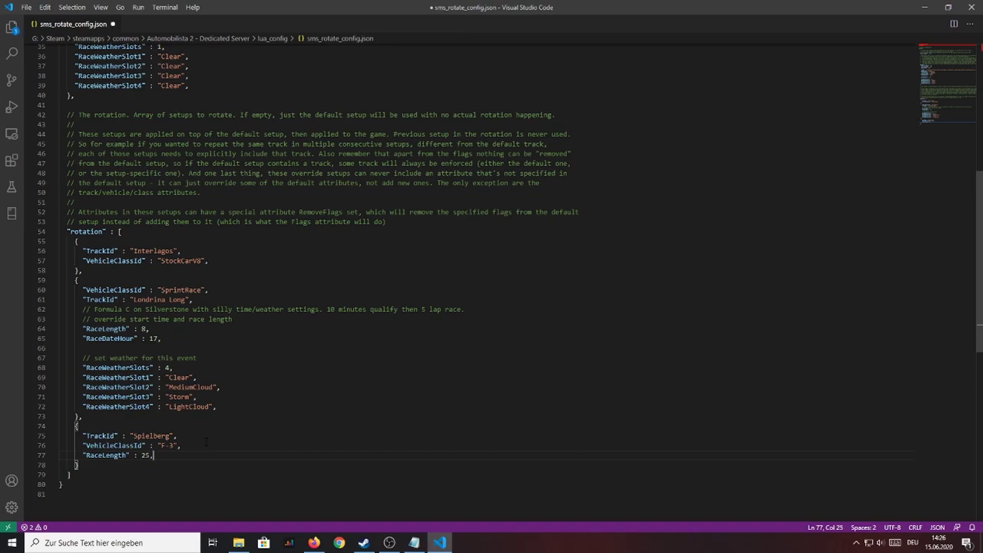
{"action": "key", "text": "ctrl+s"}
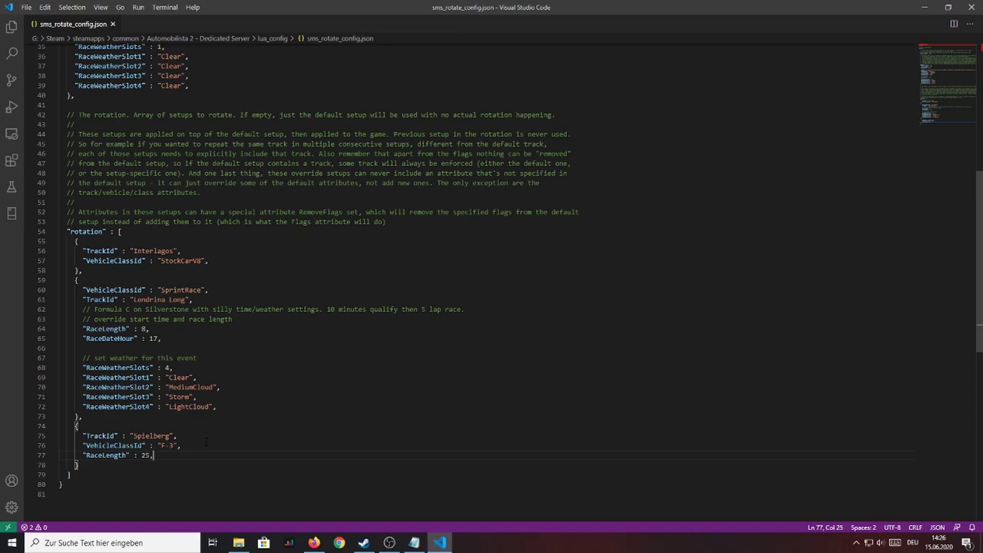
Step: Launch DedicatedServerCmd.exe from the Dedicated Server folder
{"action": "left_click", "coordinate": [239, 542]}
{"action": "key", "text": "alt+Up"}
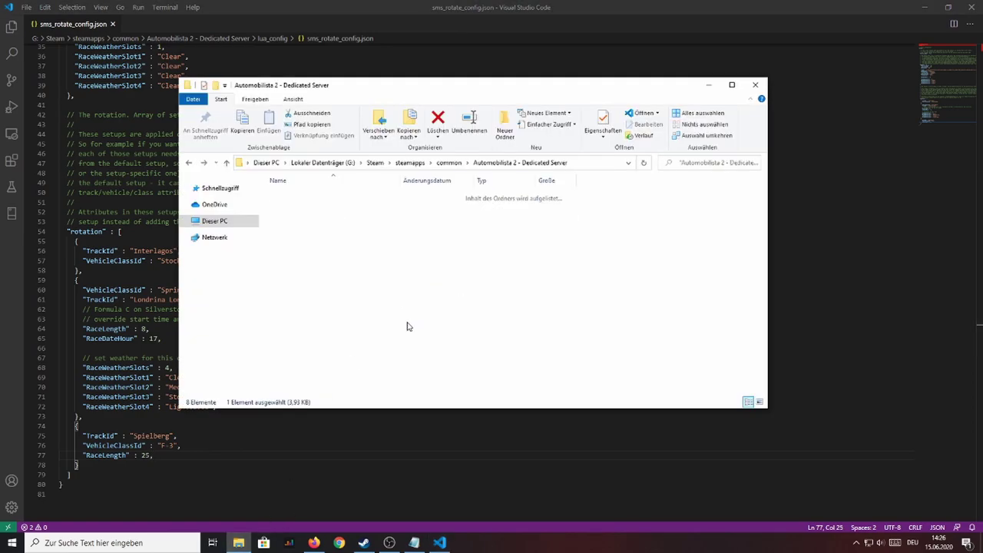
{"action": "double_click", "coordinate": [311, 248]}
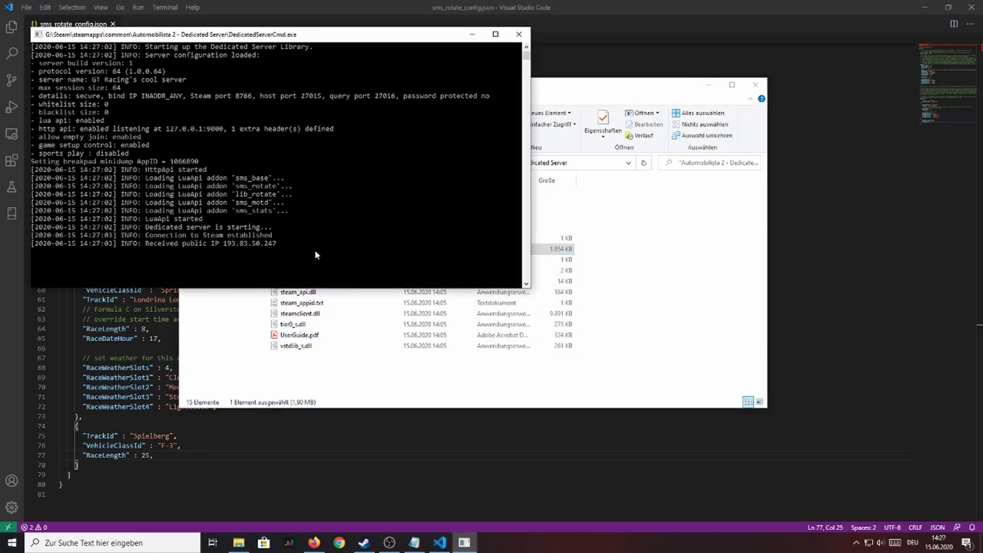
Step: In Firefox, retry loading the admin page at localhost:9000
{"action": "left_click", "coordinate": [314, 542]}
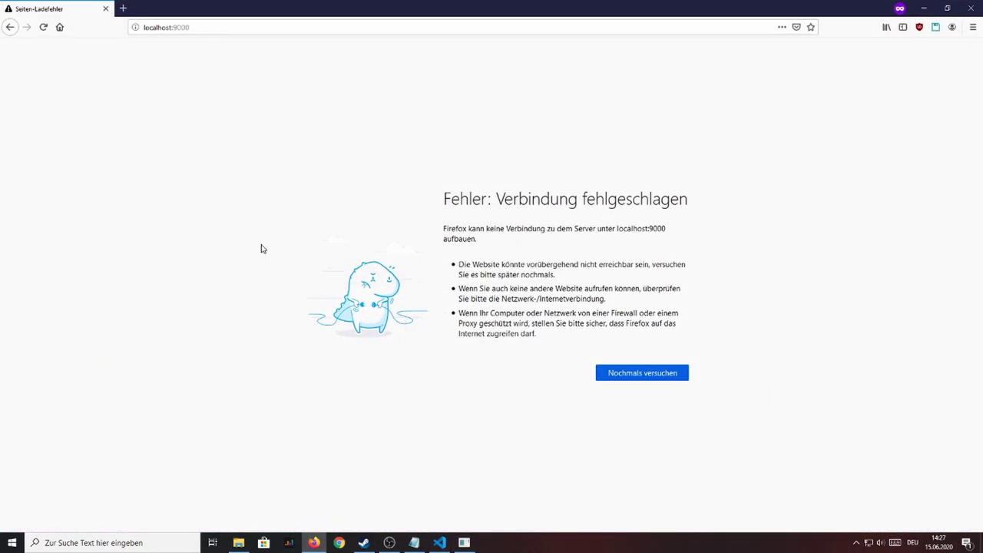
{"action": "left_click", "coordinate": [144, 27]}
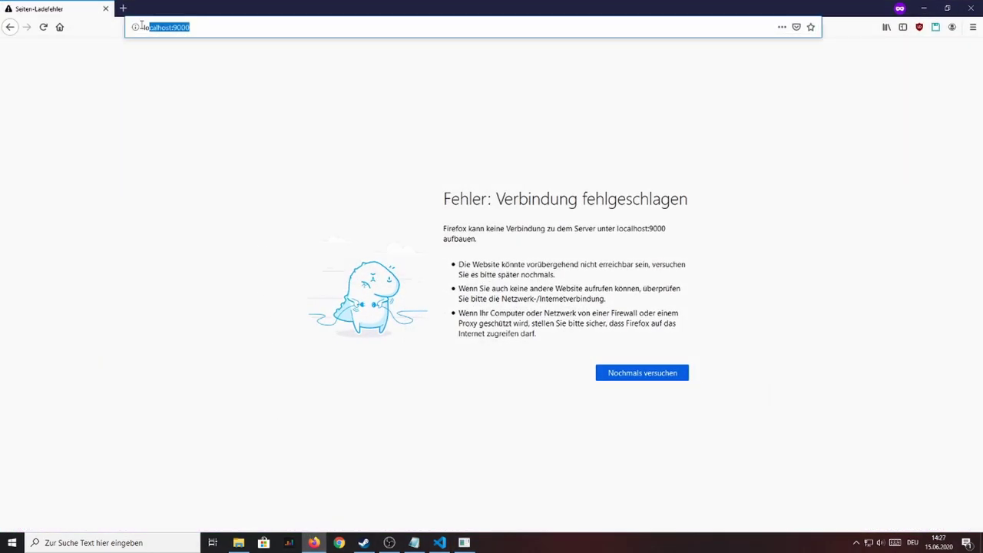
{"action": "left_click", "coordinate": [201, 27]}
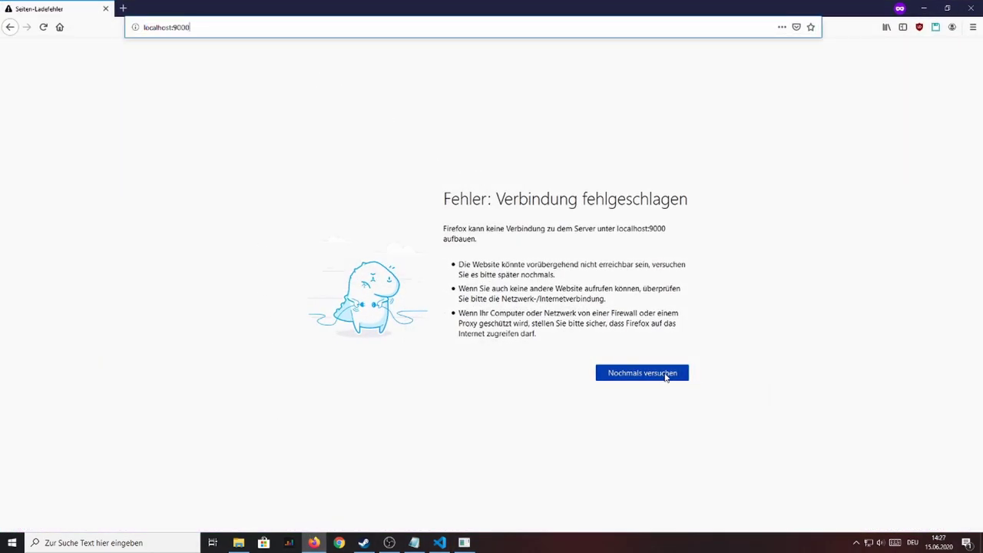
{"action": "left_click", "coordinate": [666, 376]}
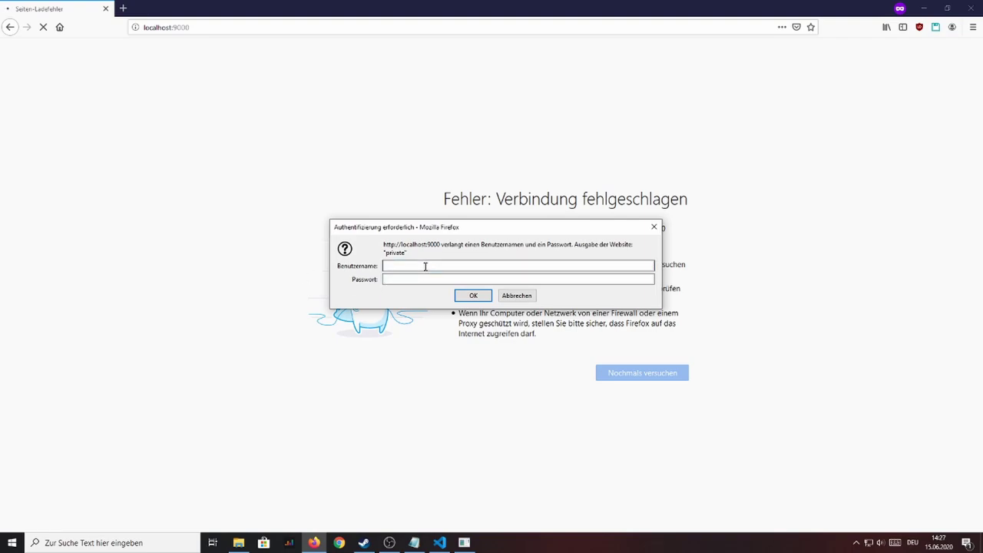
Step: Sign in with the server admin username and password to load the Automobilista 2 admin console
{"action": "type", "text": "est"}
{"action": "key", "text": "Tab"}
{"action": "type", "text": "test"}
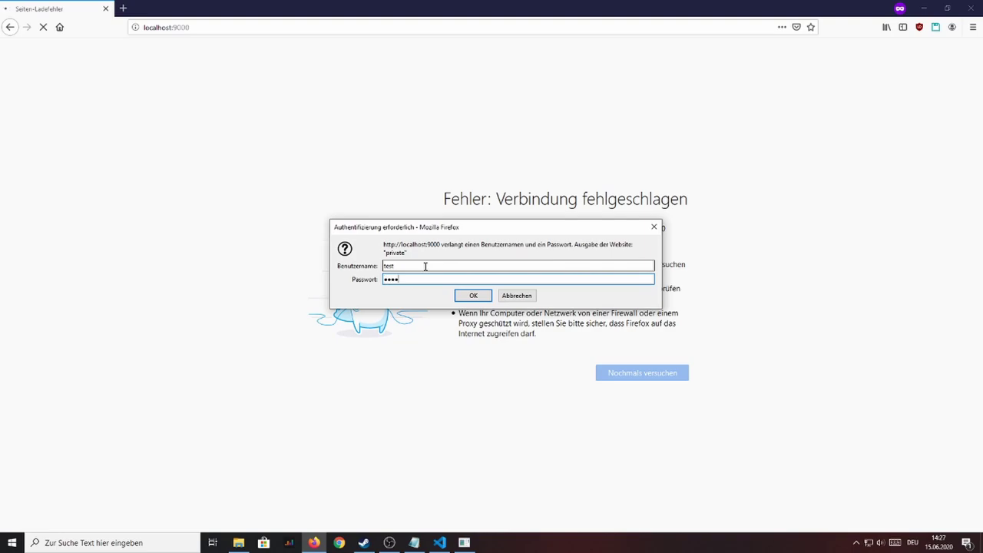
{"action": "key", "text": "Return"}
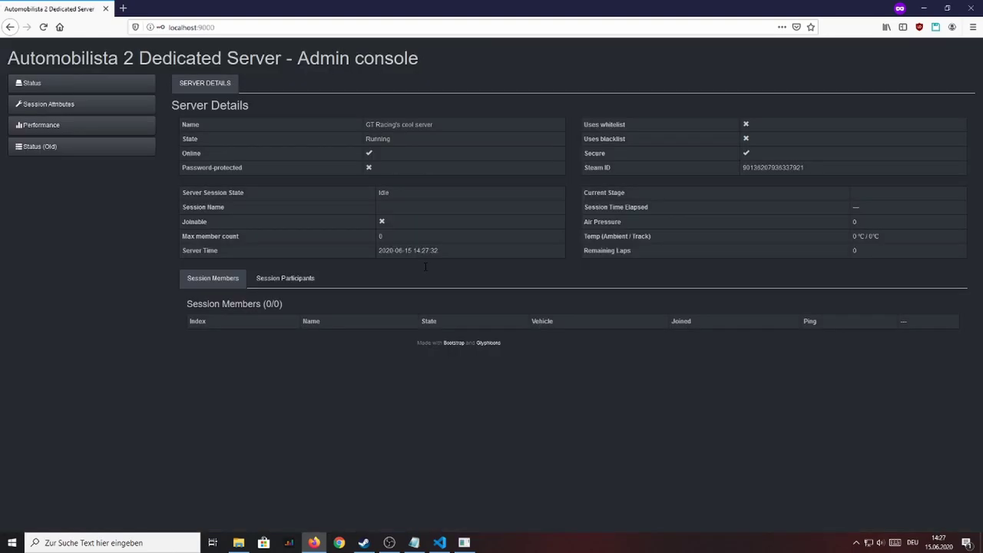
Step: Highlight the Admin console heading and GT Racing's cool server name, then open Session Attributes
{"action": "left_click_drag", "start_coordinate": [410, 59], "coordinate": [299, 62]}
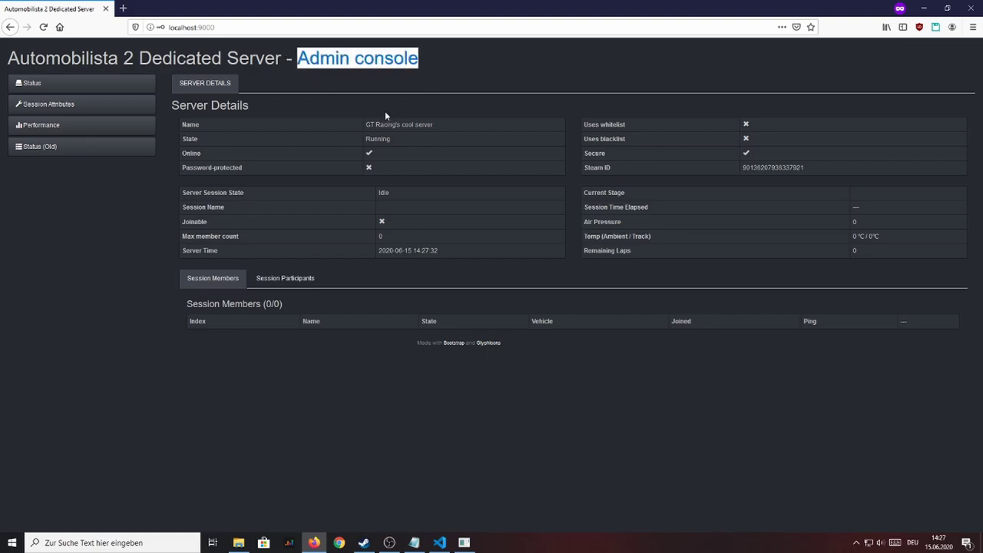
{"action": "left_click_drag", "start_coordinate": [452, 123], "coordinate": [365, 123]}
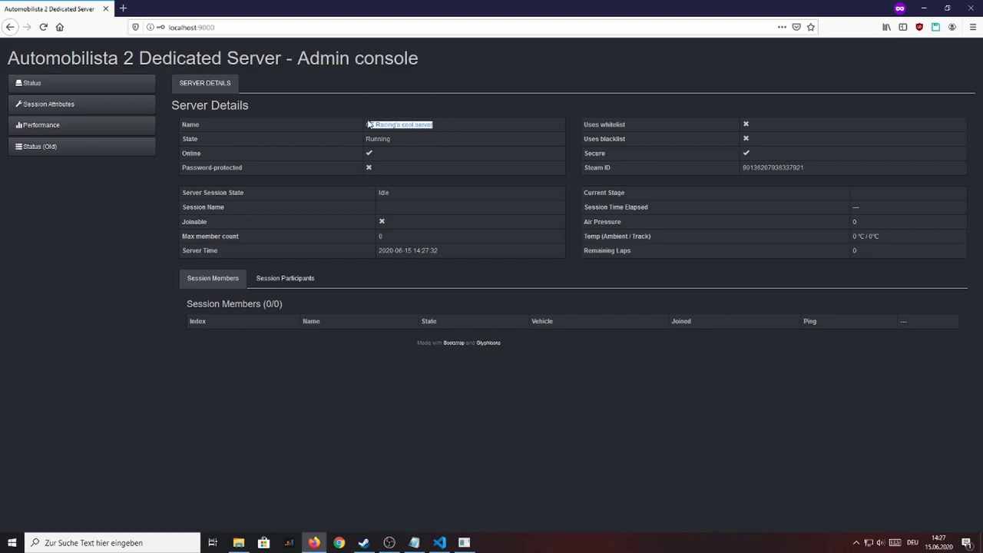
{"action": "left_click", "coordinate": [455, 129]}
{"action": "left_click", "coordinate": [127, 114]}
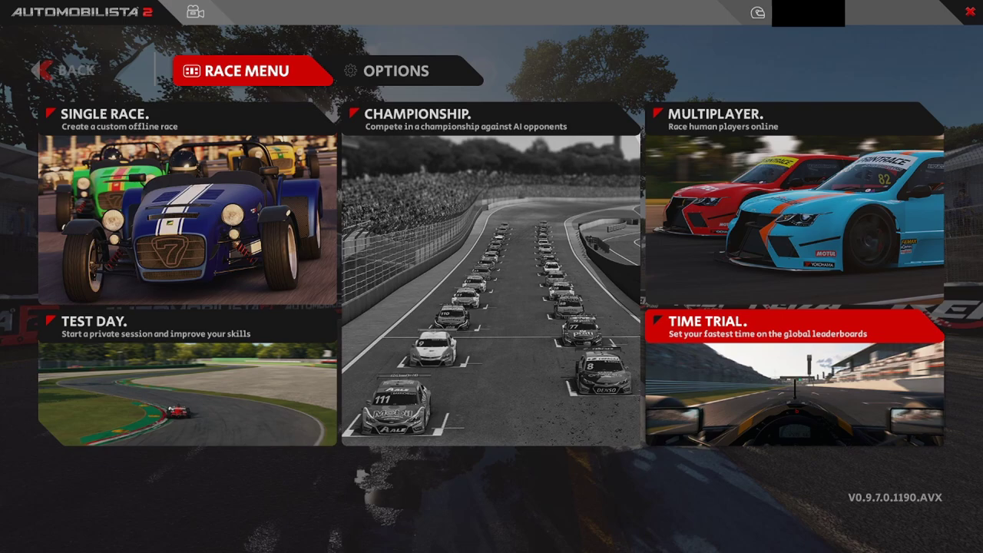
Step: Join GT Racing's cool server from the online lobby browser, wait in its Interlagos lobby, then leave the game
{"action": "left_click", "coordinate": [768, 195]}
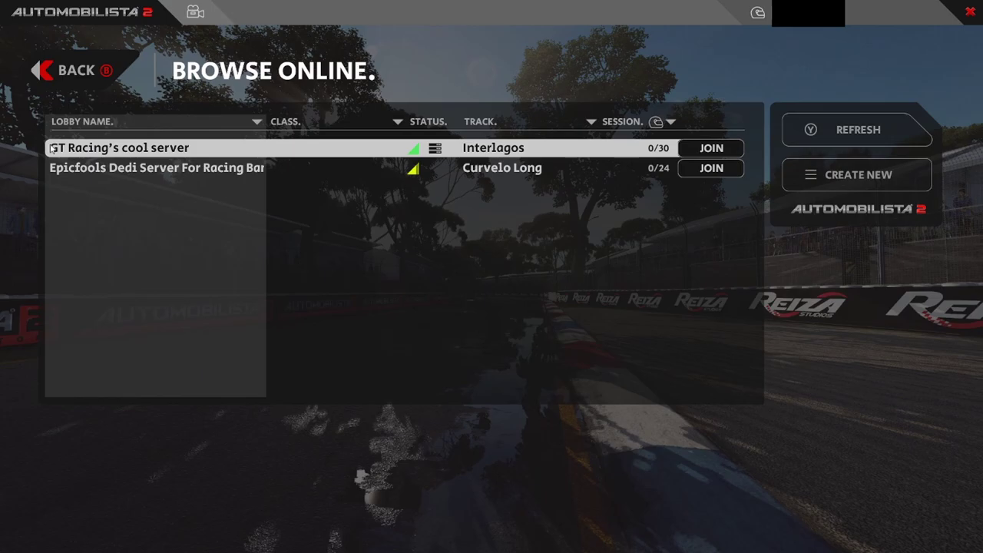
{"action": "left_click", "coordinate": [712, 147]}
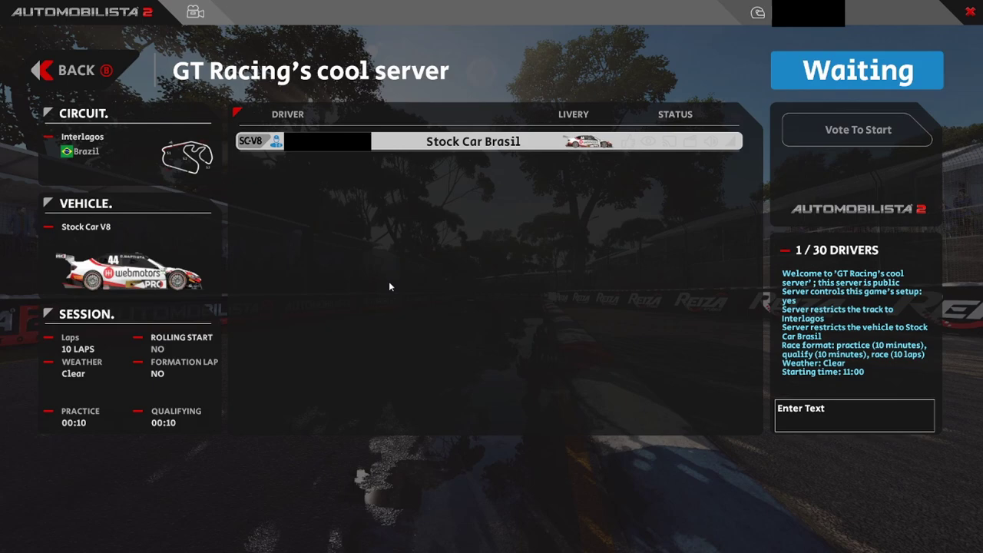
{"action": "key", "text": "alt+Tab"}
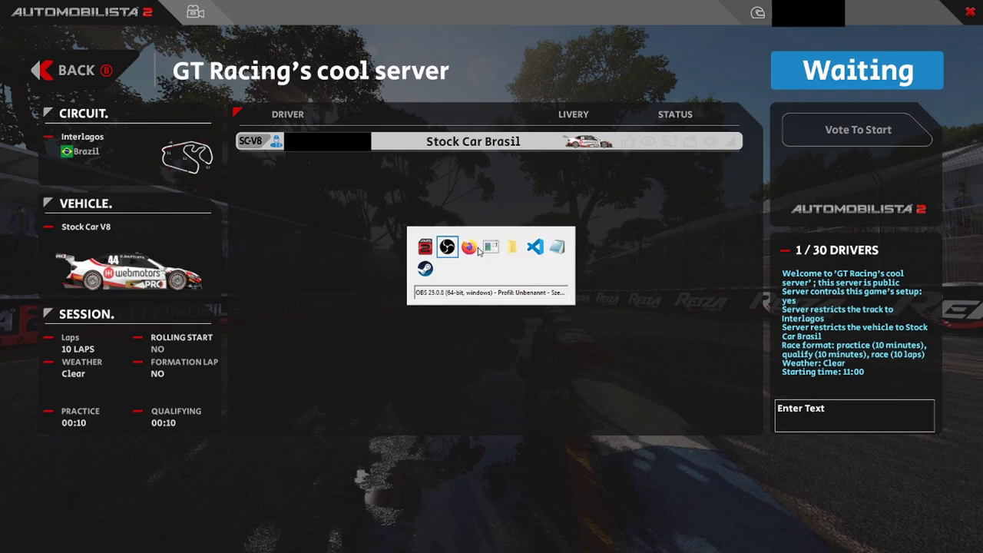
Step: Set the current session to Brands Hatch GP, Puma P052 (GT5), 20 laps, and save it
{"action": "left_click", "coordinate": [470, 247]}
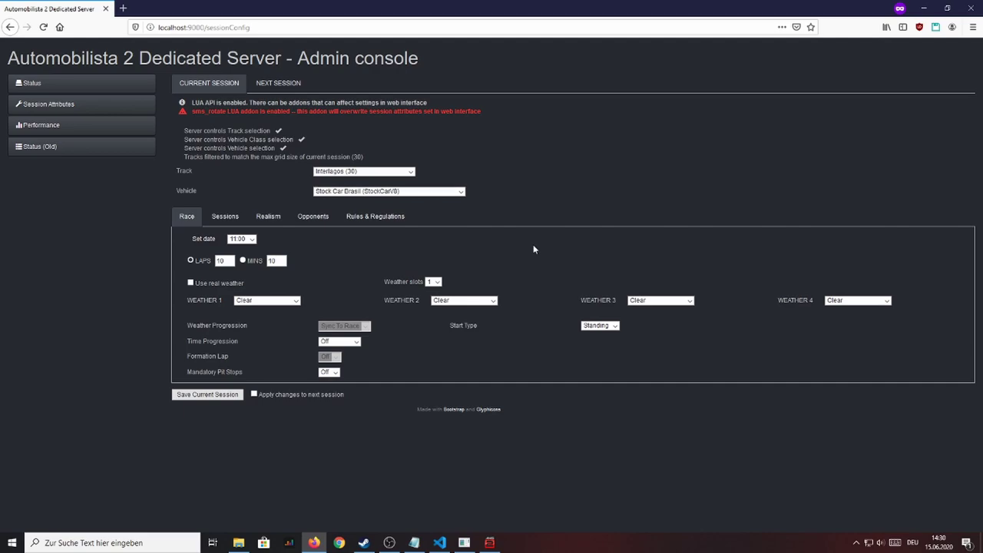
{"action": "left_click", "coordinate": [353, 172]}
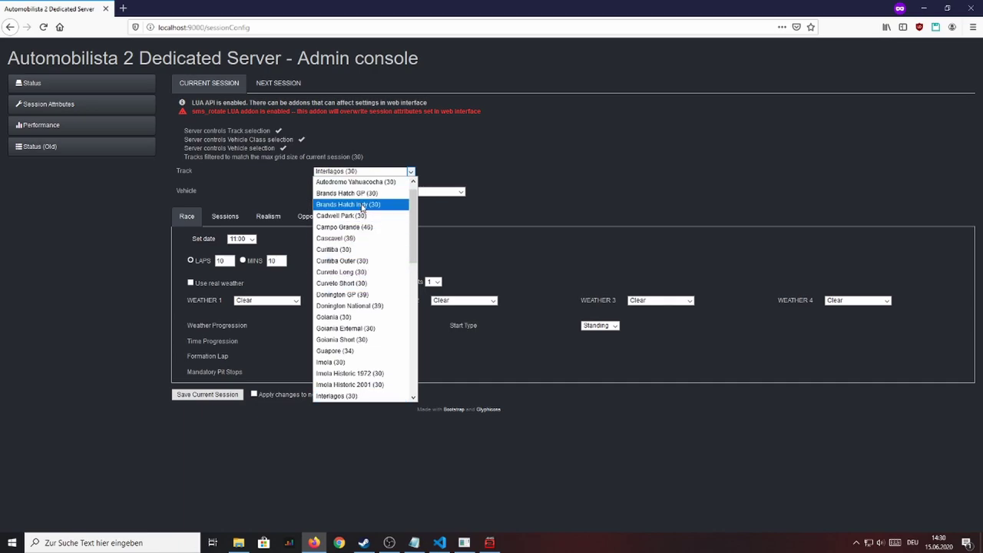
{"action": "left_click", "coordinate": [368, 193]}
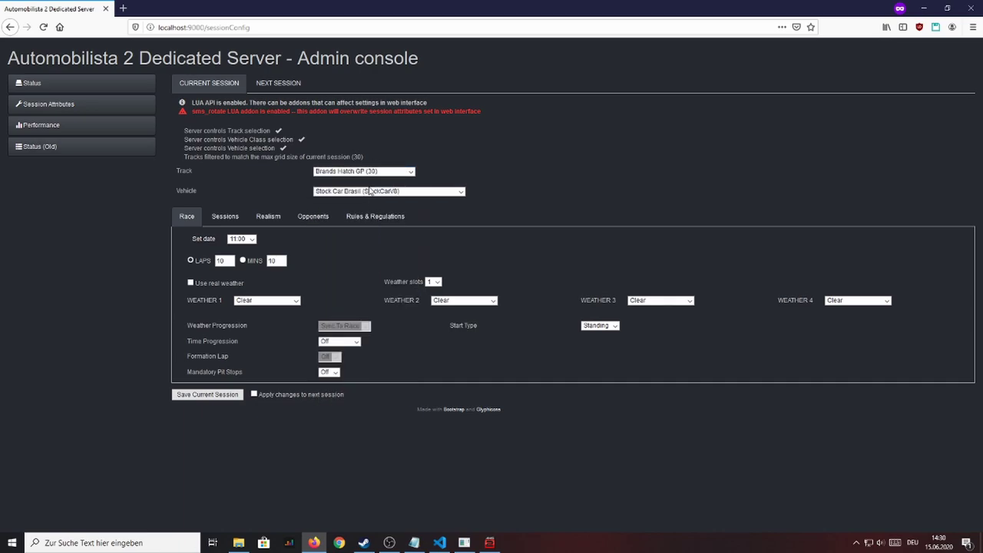
{"action": "left_click", "coordinate": [377, 193]}
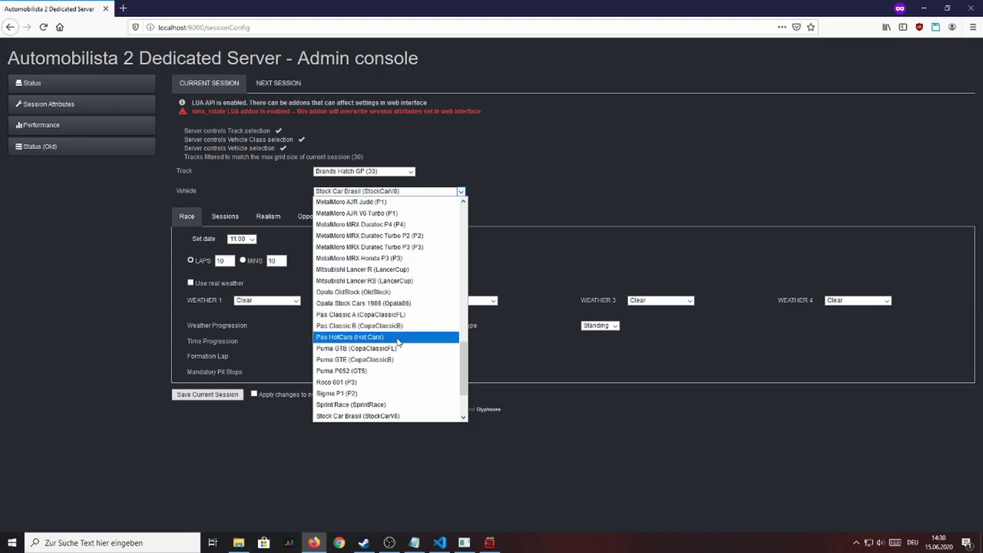
{"action": "left_click", "coordinate": [374, 372]}
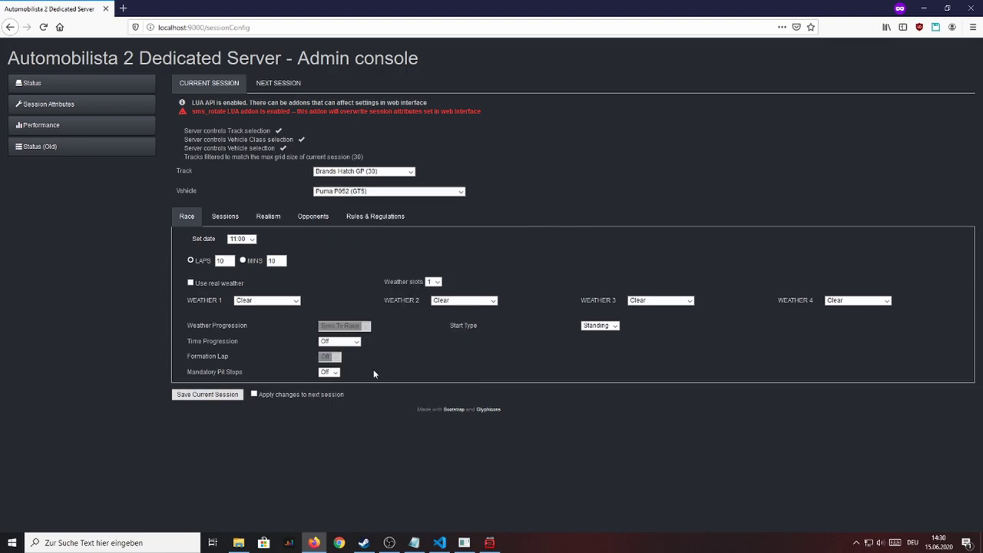
{"action": "double_click", "coordinate": [221, 260]}
{"action": "type", "text": "20"}
{"action": "left_click", "coordinate": [209, 395]}
Step: Review the current and next sessions' practice and qualifying settings, then the next session's realism options
{"action": "left_click", "coordinate": [234, 216]}
{"action": "left_click", "coordinate": [284, 85]}
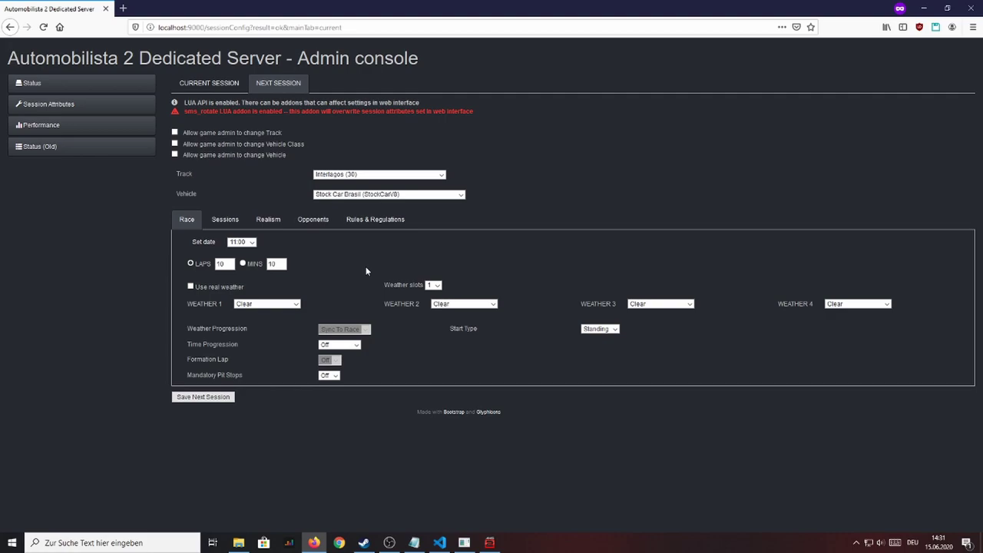
{"action": "left_click", "coordinate": [230, 218]}
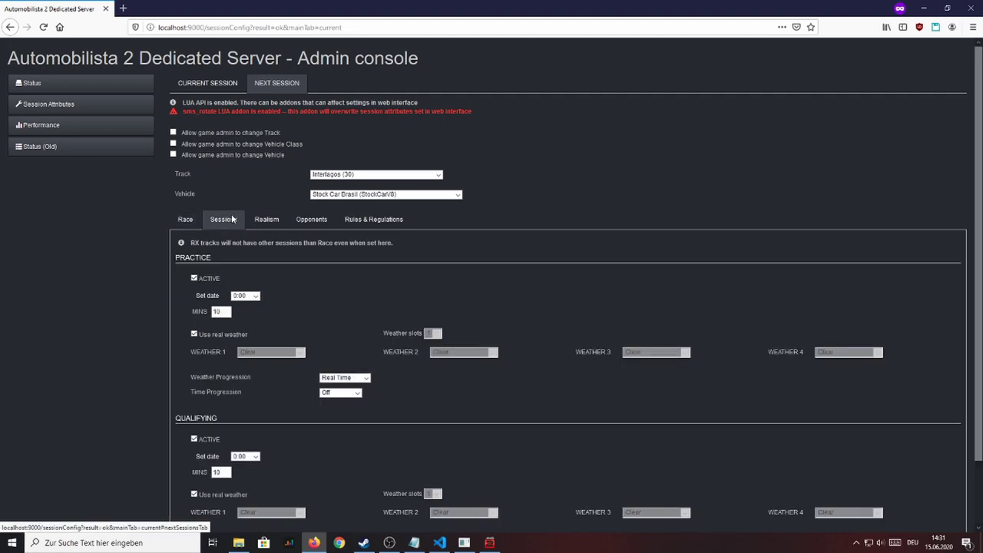
{"action": "left_click", "coordinate": [279, 219]}
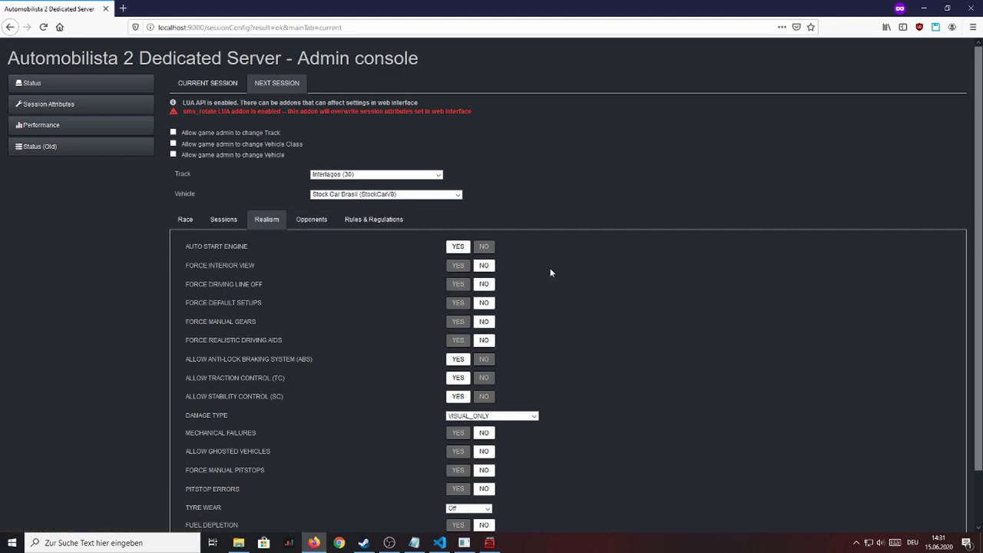
Step: Set the next session's Force Interior View to NO, then return to its race and session settings
{"action": "left_click", "coordinate": [484, 266]}
{"action": "scroll", "coordinate": [538, 345], "scroll_direction": "down", "scroll_amount": 2}
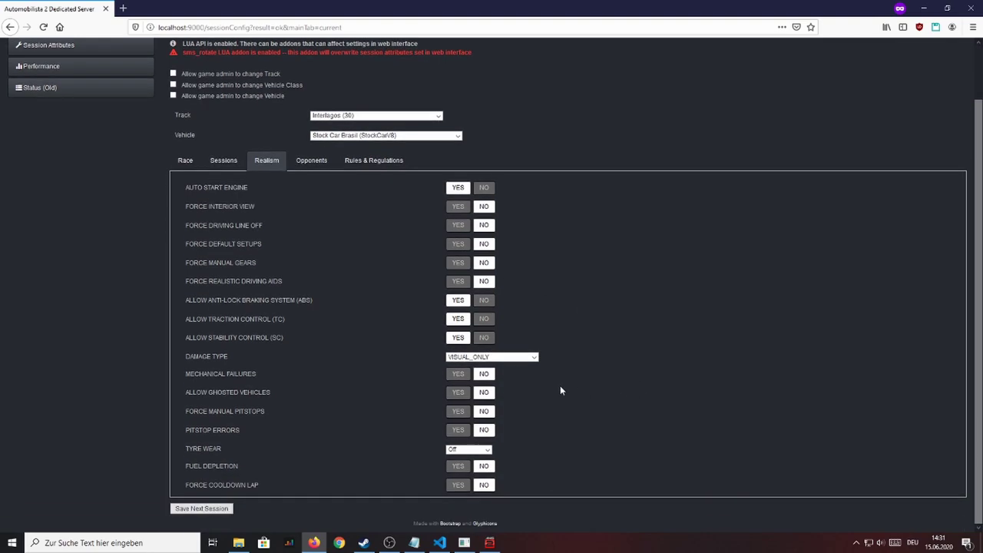
{"action": "left_click", "coordinate": [190, 163]}
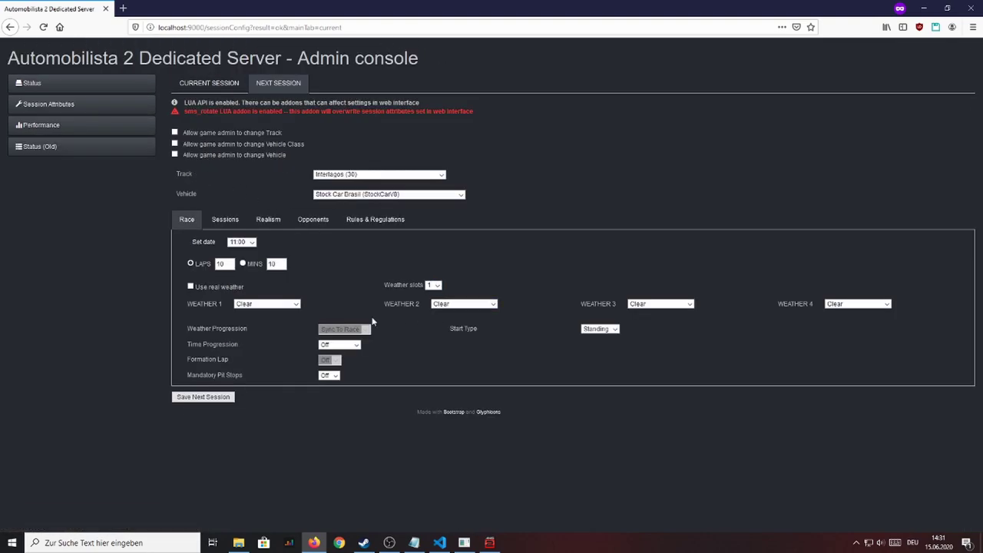
{"action": "left_click", "coordinate": [225, 220]}
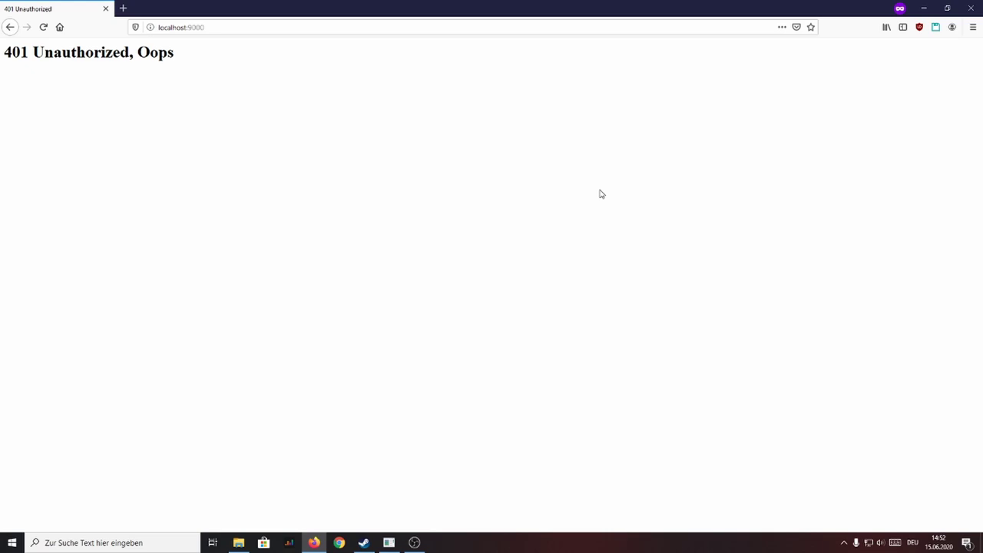
Step: Reload localhost:9000 and sign in again with the admin username and password
{"action": "left_click", "coordinate": [305, 33]}
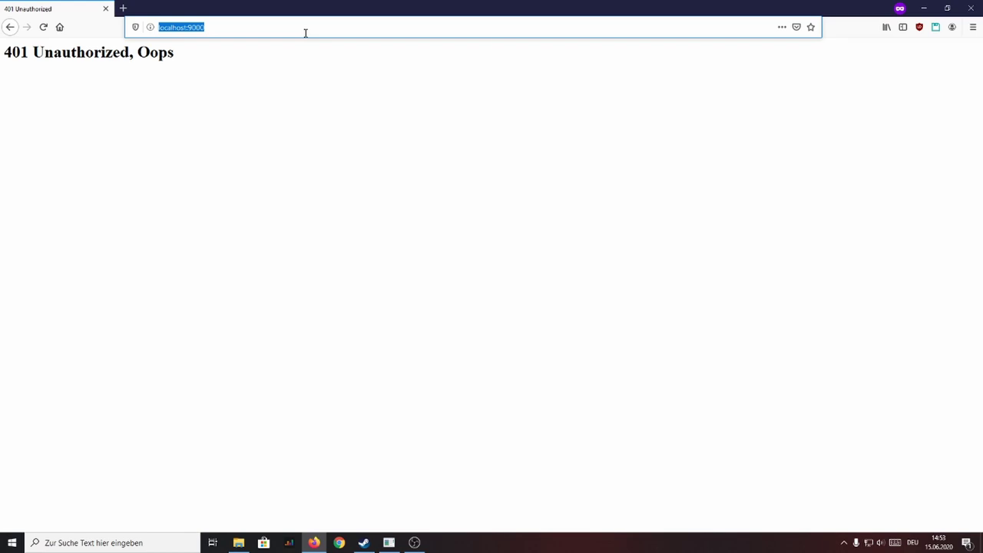
{"action": "key", "text": "Return"}
{"action": "type", "text": "test"}
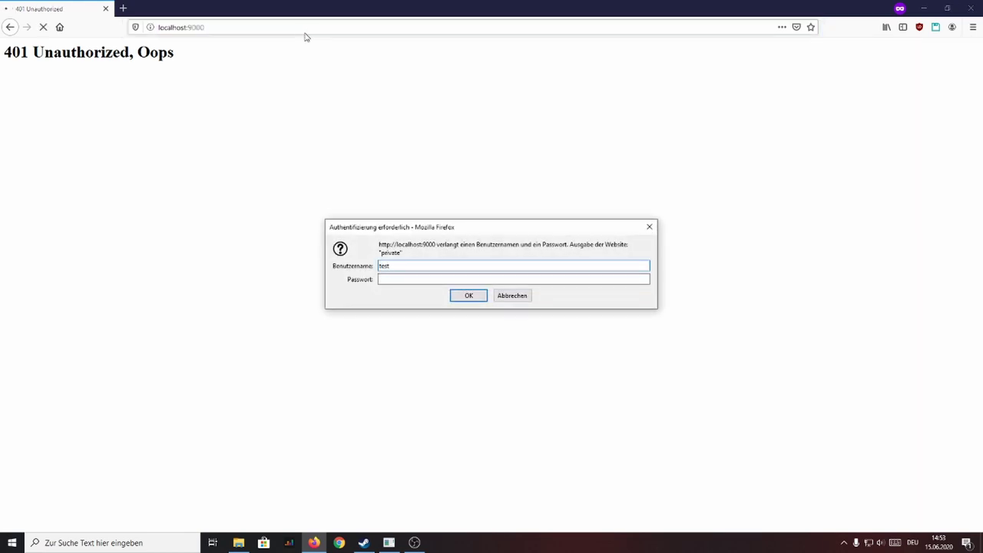
{"action": "key", "text": "Tab"}
{"action": "type", "text": "test"}
{"action": "key", "text": "Return"}
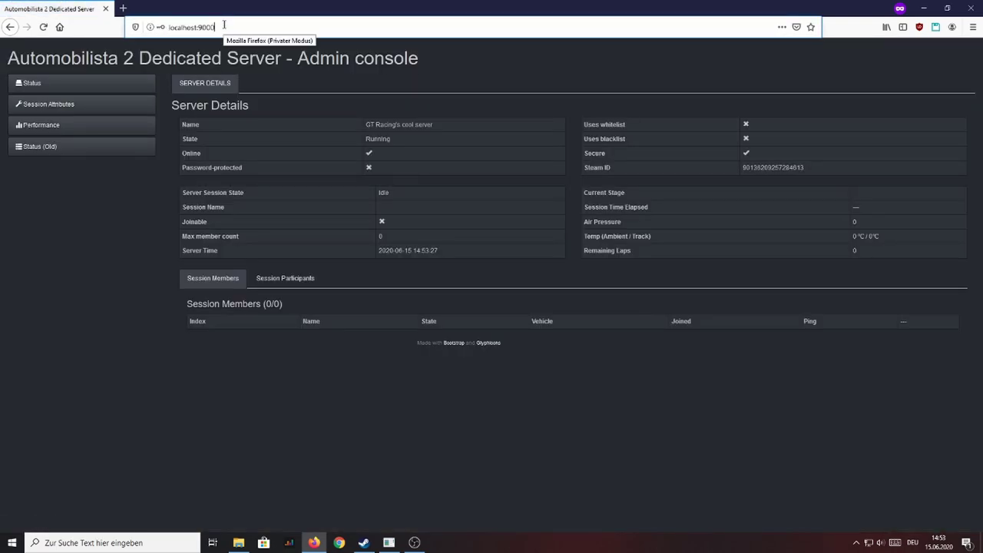
Step: Open localhost:9000/api/list and expand tracks down to the first entry, Adelaide Historic 1988
{"action": "left_click", "coordinate": [224, 25]}
{"action": "type", "text": "/ap"}
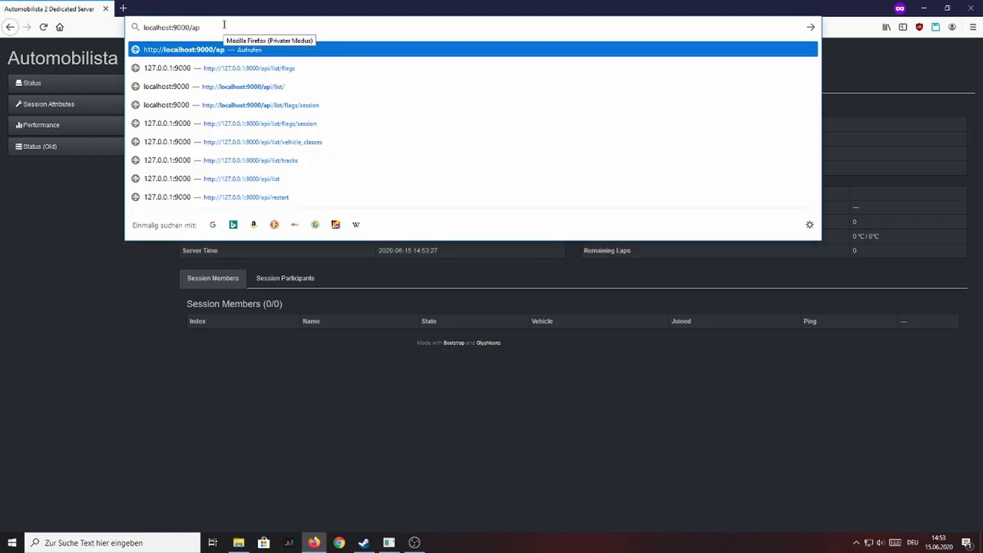
{"action": "type", "text": "i/list"}
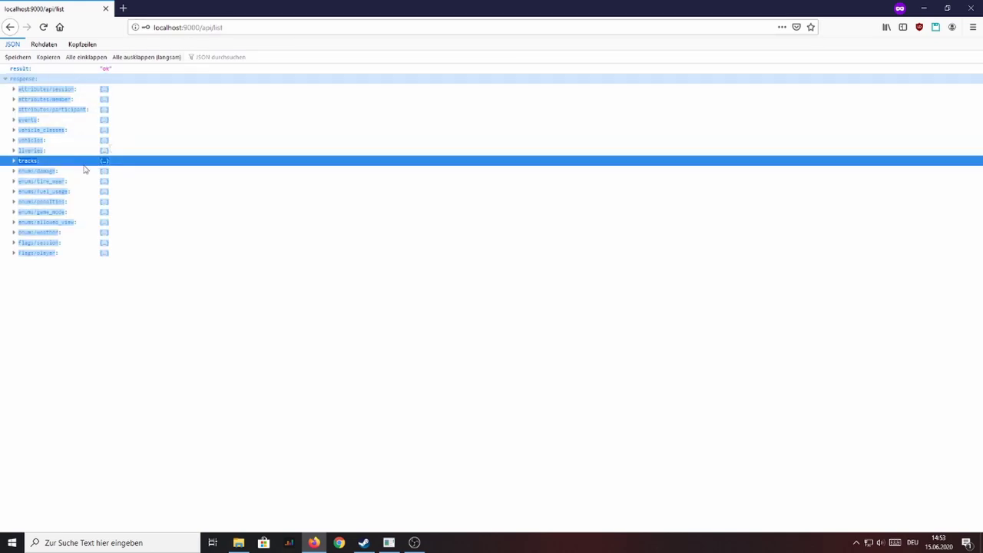
{"action": "left_click", "coordinate": [12, 161]}
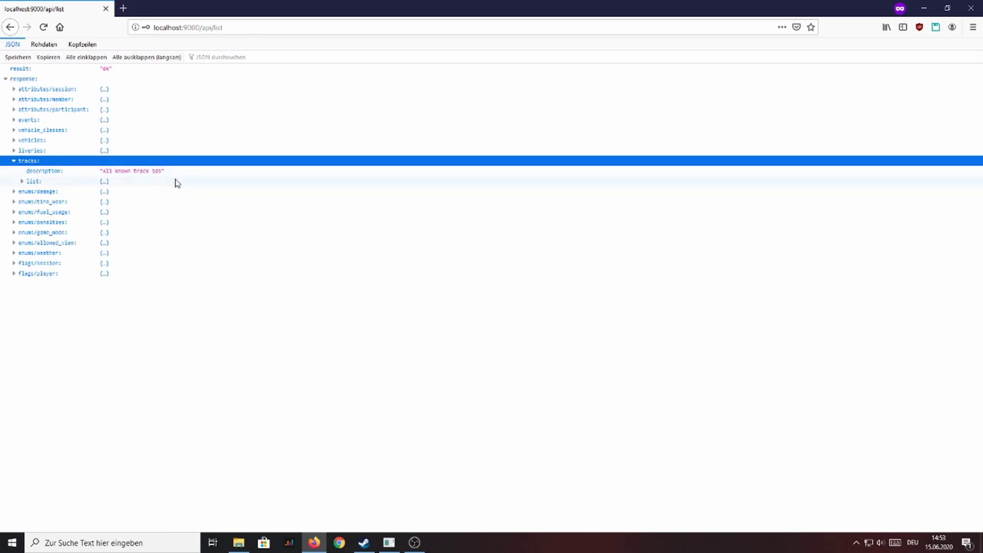
{"action": "left_click_drag", "start_coordinate": [166, 173], "coordinate": [100, 172]}
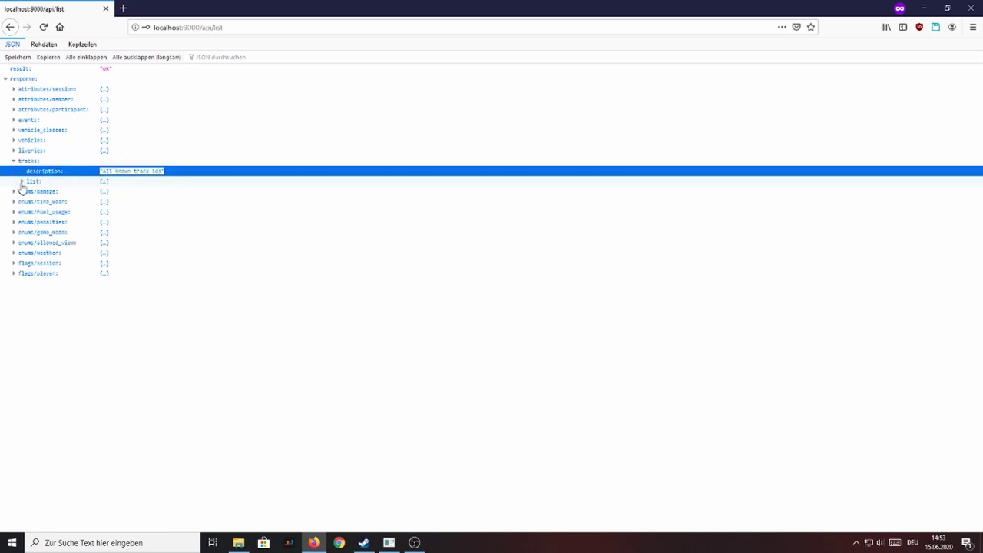
{"action": "left_click", "coordinate": [21, 181]}
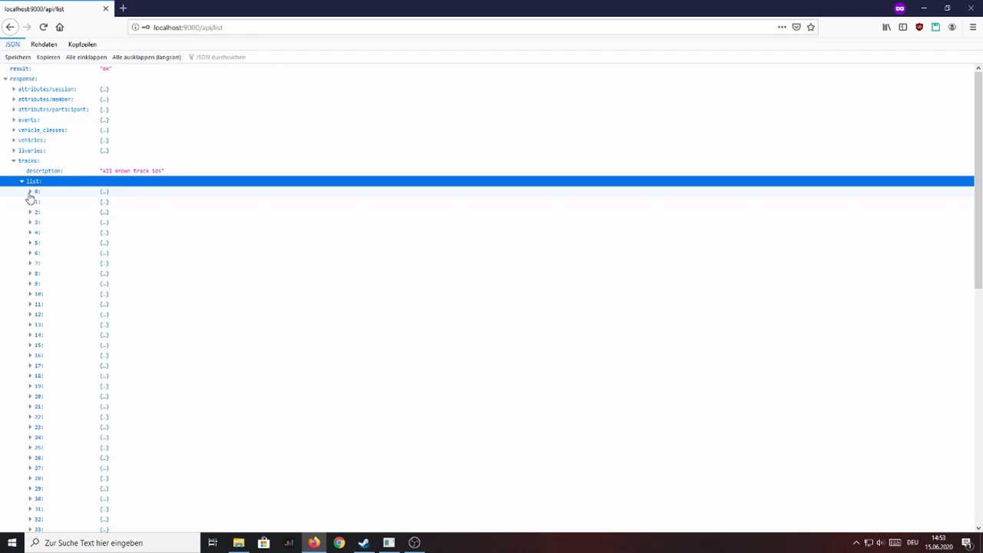
{"action": "left_click", "coordinate": [30, 192]}
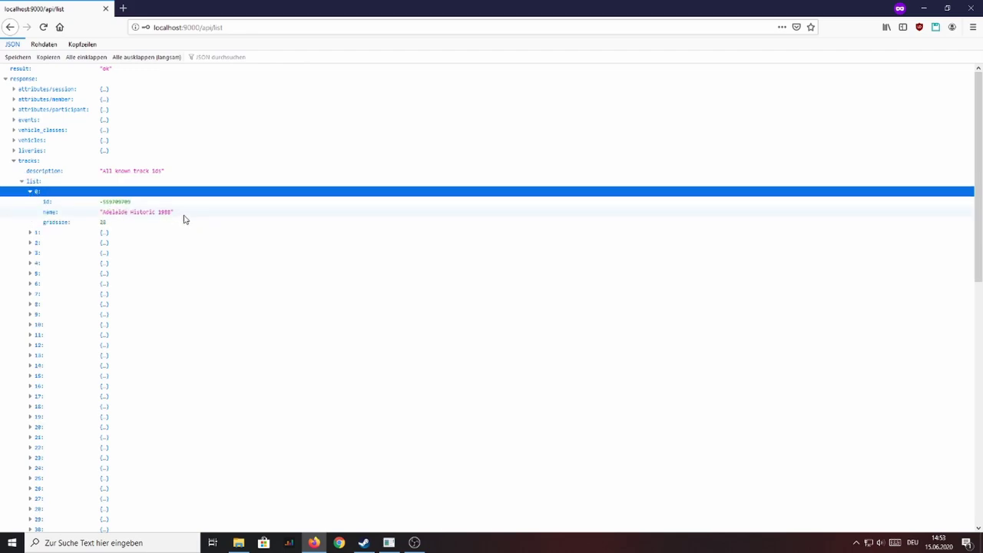
{"action": "left_click_drag", "start_coordinate": [184, 218], "coordinate": [99, 215]}
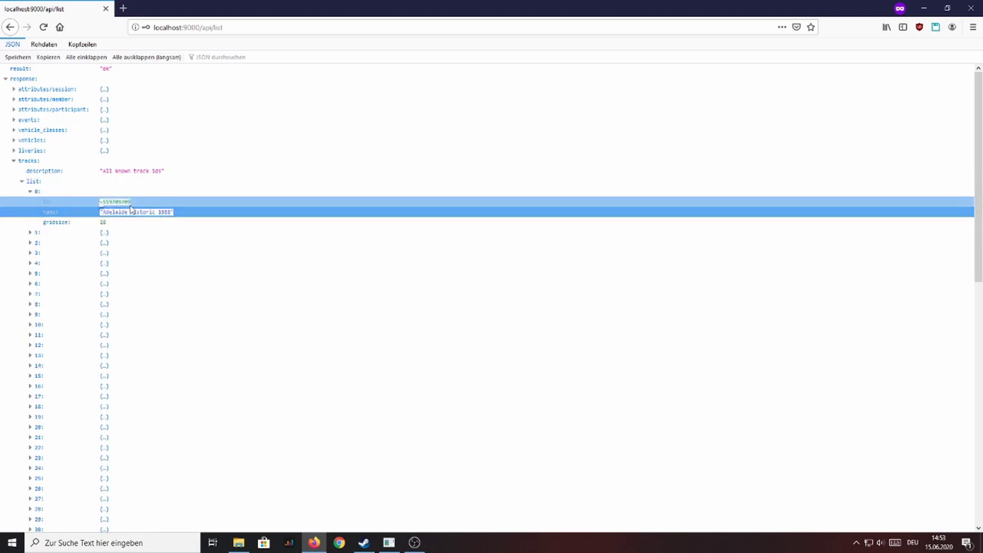
{"action": "double_click", "coordinate": [101, 202]}
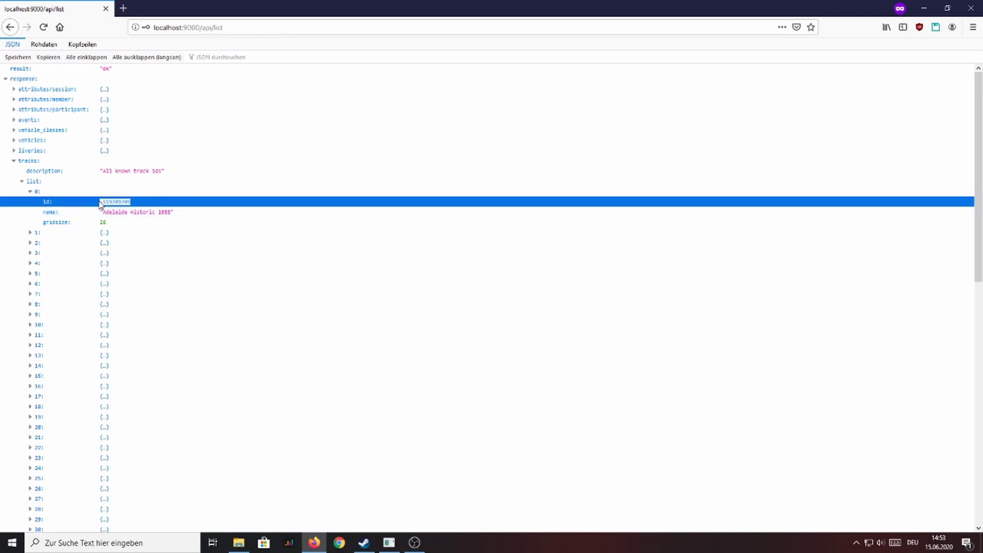
Step: Expand vehicles down to the first entry, Caterham Academy, and select its id
{"action": "left_click", "coordinate": [14, 141]}
{"action": "left_click", "coordinate": [23, 161]}
{"action": "left_click", "coordinate": [30, 171]}
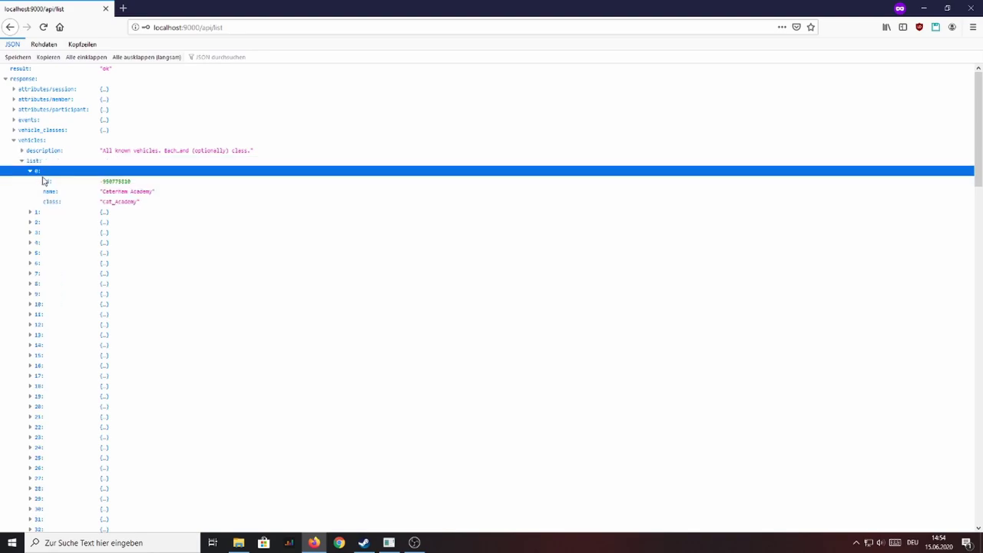
{"action": "mouse_move", "coordinate": [167, 202]}
{"action": "left_mouse_down"}
{"action": "mouse_move", "coordinate": [18, 191]}
{"action": "mouse_move", "coordinate": [175, 204]}
{"action": "left_mouse_up"}
{"action": "left_click_drag", "start_coordinate": [131, 181], "coordinate": [105, 181]}
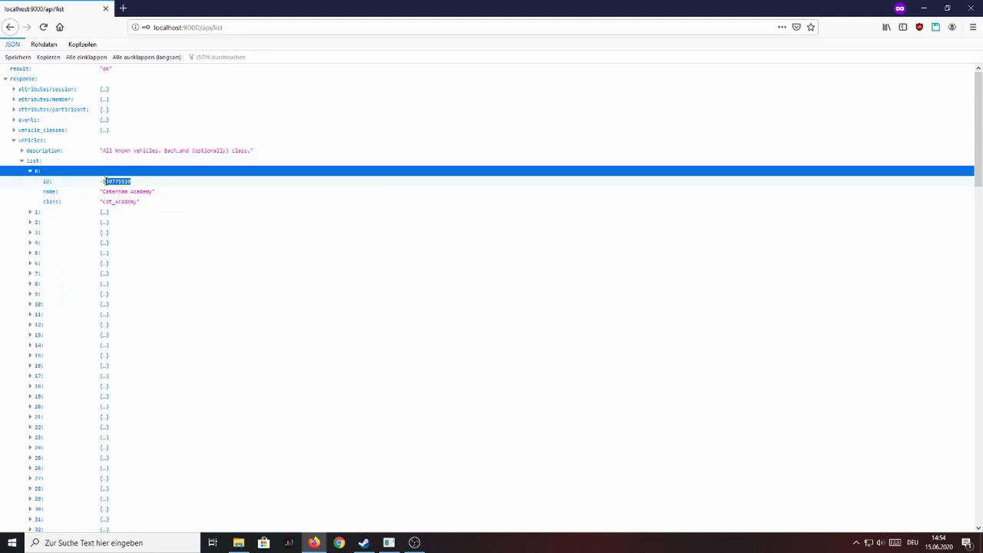
{"action": "left_click", "coordinate": [158, 191]}
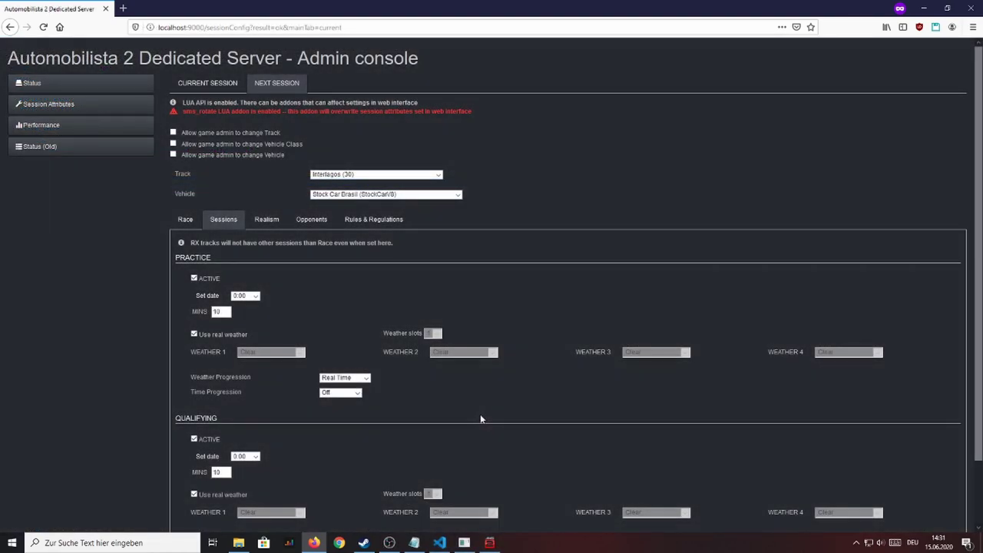